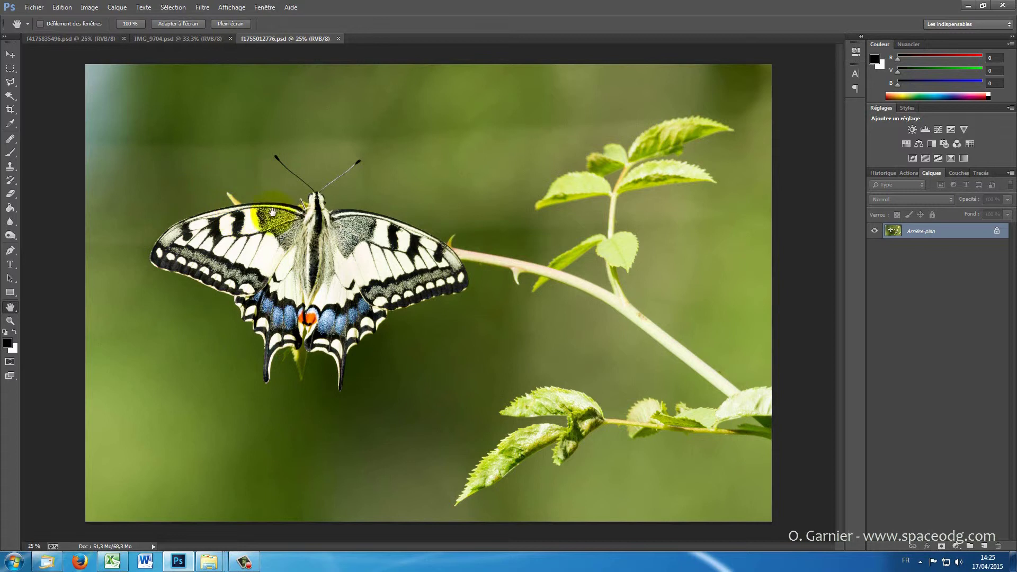
Step: View the wheat-field image f4175835496.psd and return to the butterfly image f1755012776.psd
click(92, 42)
mouse_move(322, 405)
mouse_down()
mouse_move(221, 339)
mouse_move(251, 350)
mouse_up()
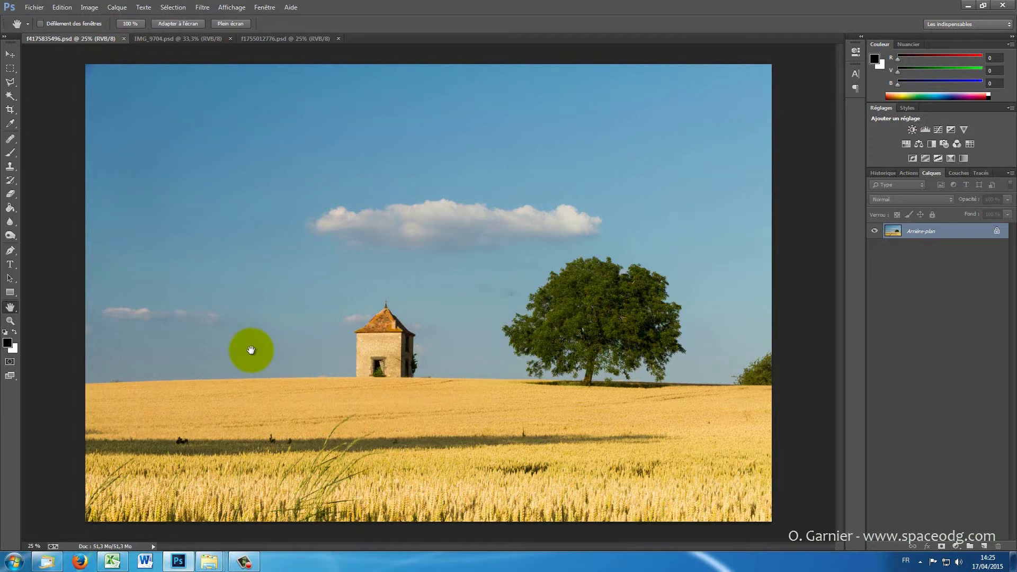
click(259, 39)
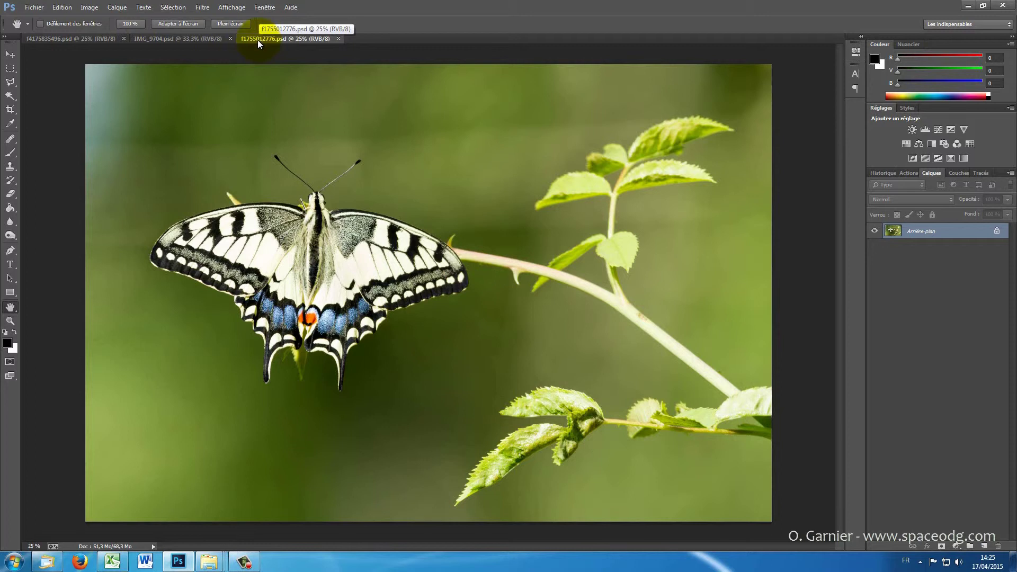
Step: Zoom the butterfly image to 200% around the outer edge of the left hindwing, above its tail
click(15, 322)
drag(279, 361, 263, 334)
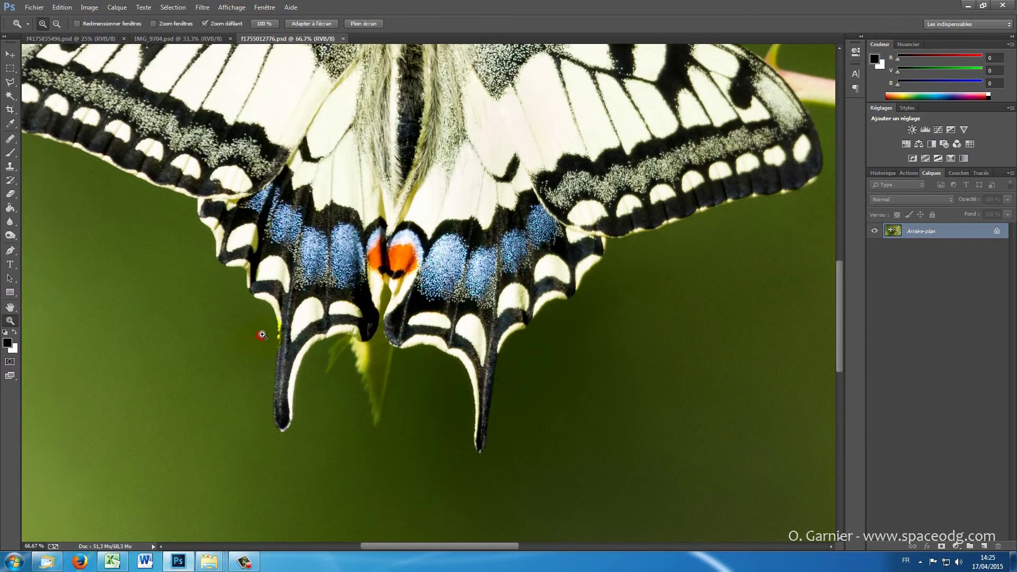
click(262, 334)
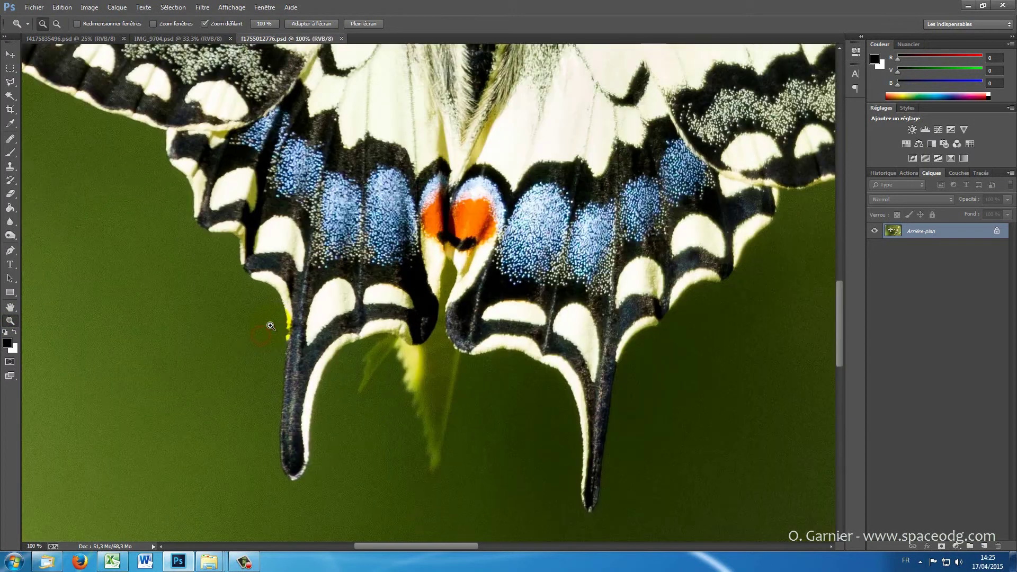
click(305, 353)
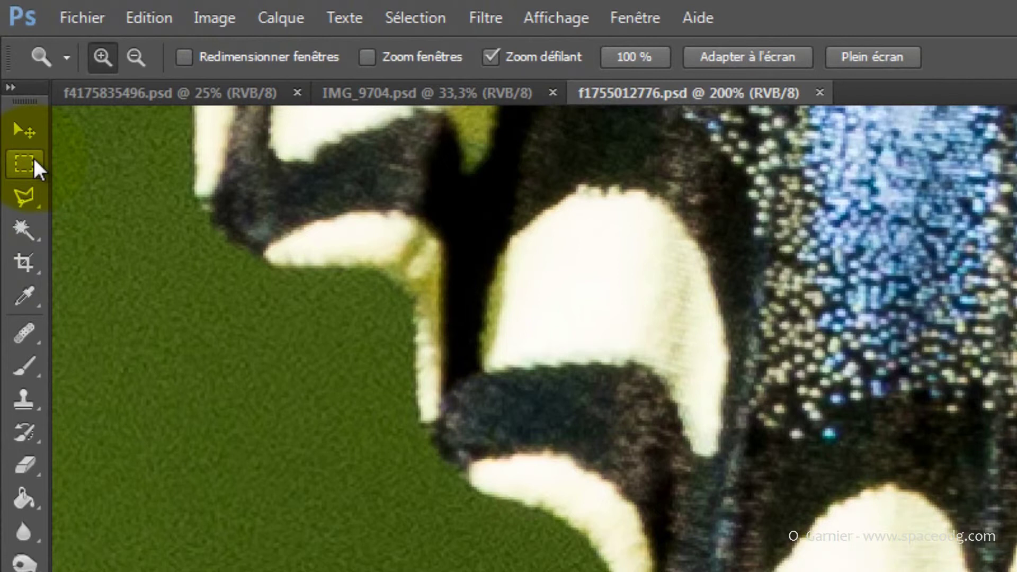
click(33, 162)
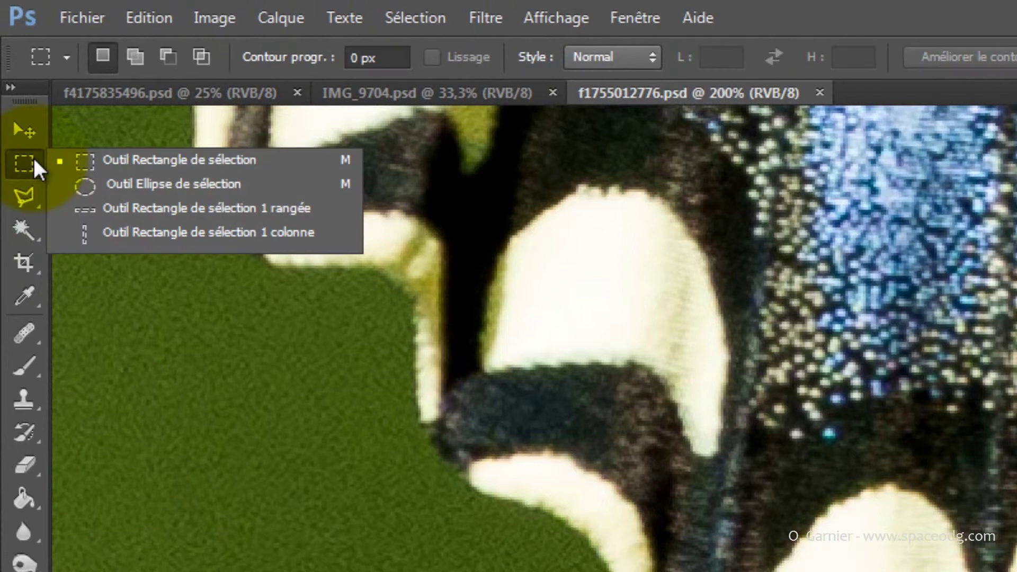
mouse_move(33, 156)
mouse_down()
mouse_move(87, 161)
mouse_move(88, 184)
mouse_up()
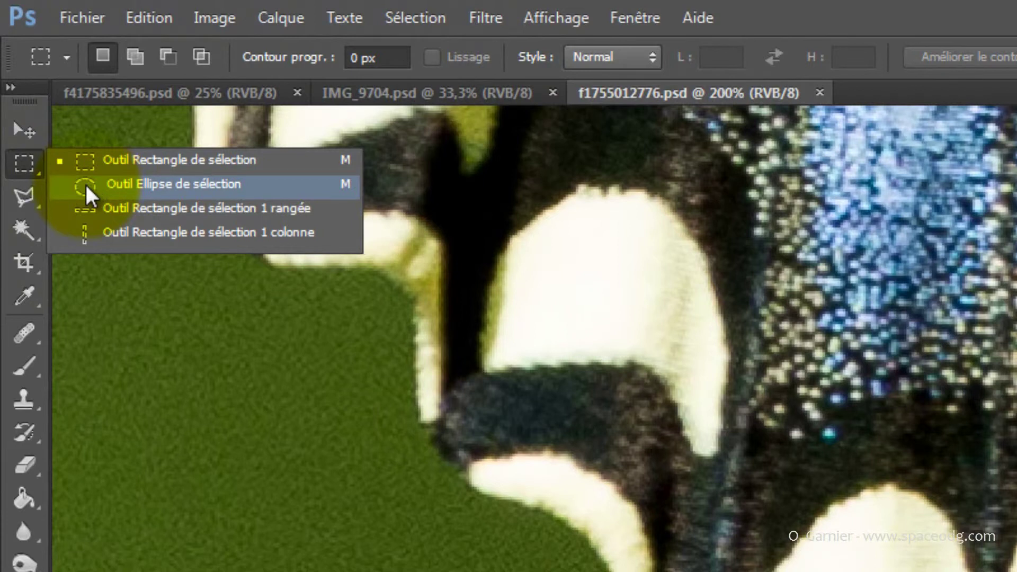
Step: Draw a small closed freehand selection with the Lasso tool on the green background beside the left hindwing
click(22, 192)
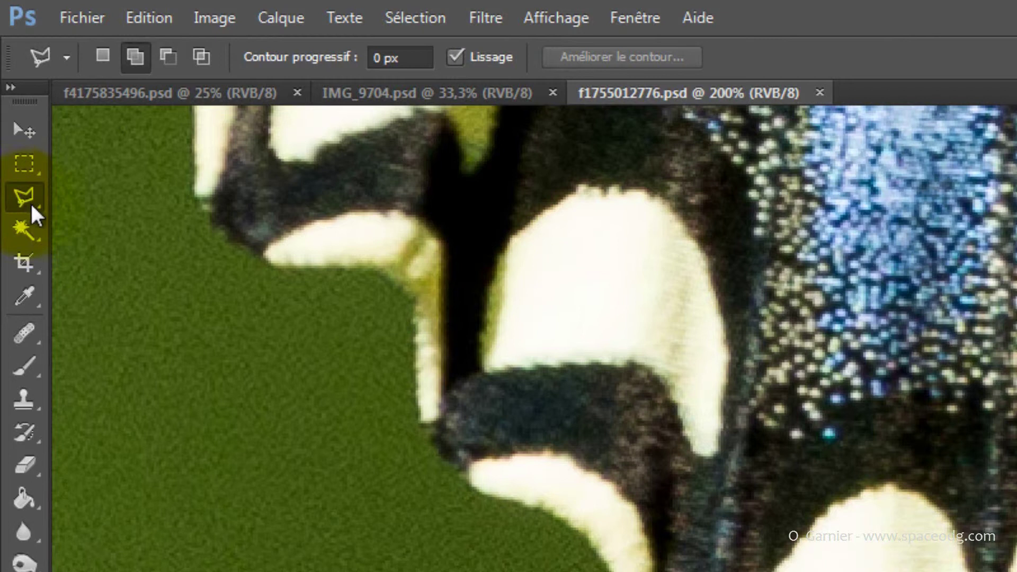
click(28, 202)
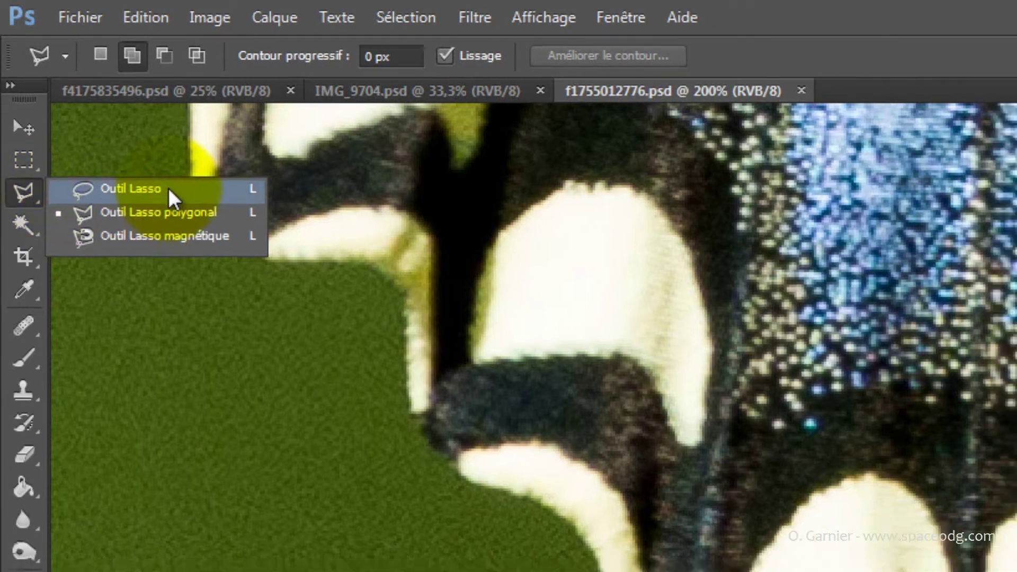
click(171, 193)
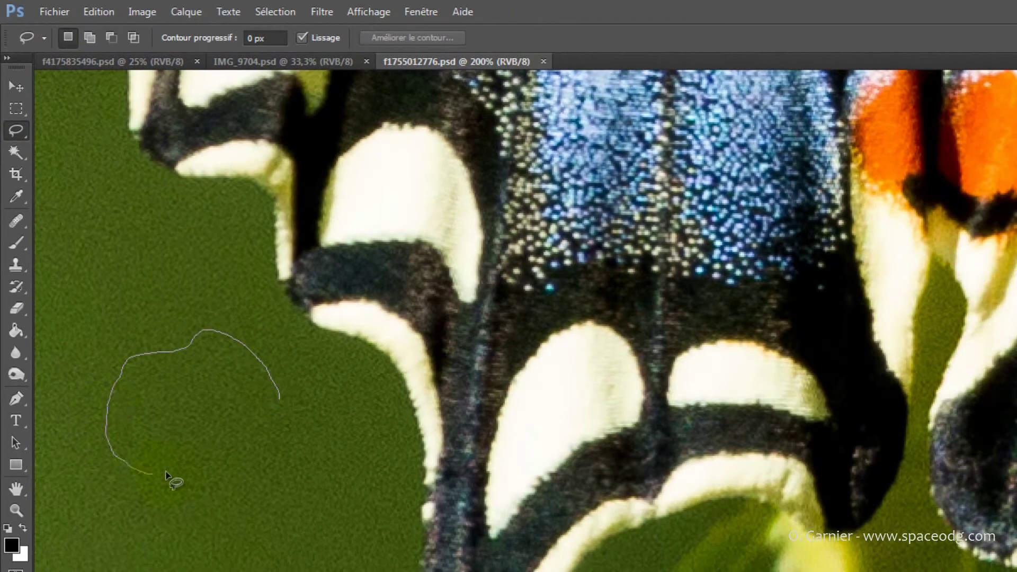
drag(284, 411, 286, 413)
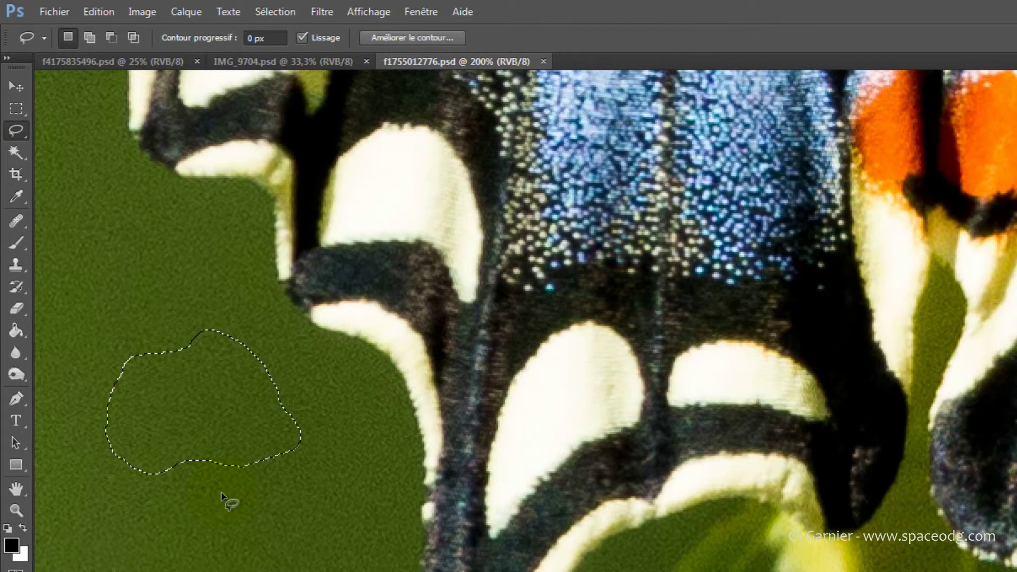
Step: Try to follow the left hindwing's outer edge with the freehand Lasso, and deselect the resulting area
mouse_move(428, 443)
mouse_down()
mouse_move(426, 469)
mouse_move(411, 403)
mouse_up()
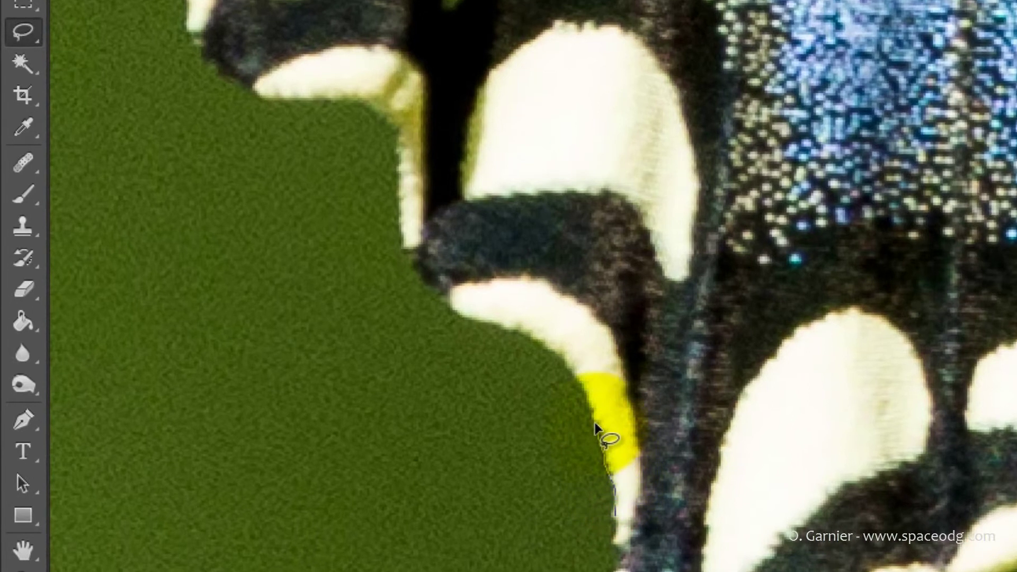
mouse_move(594, 424)
mouse_down()
mouse_move(572, 372)
mouse_move(533, 340)
mouse_move(428, 293)
mouse_move(402, 250)
mouse_move(387, 242)
mouse_move(334, 244)
mouse_up()
mouse_move(522, 313)
mouse_down()
mouse_move(582, 398)
mouse_move(616, 540)
mouse_move(641, 543)
mouse_move(637, 531)
mouse_up()
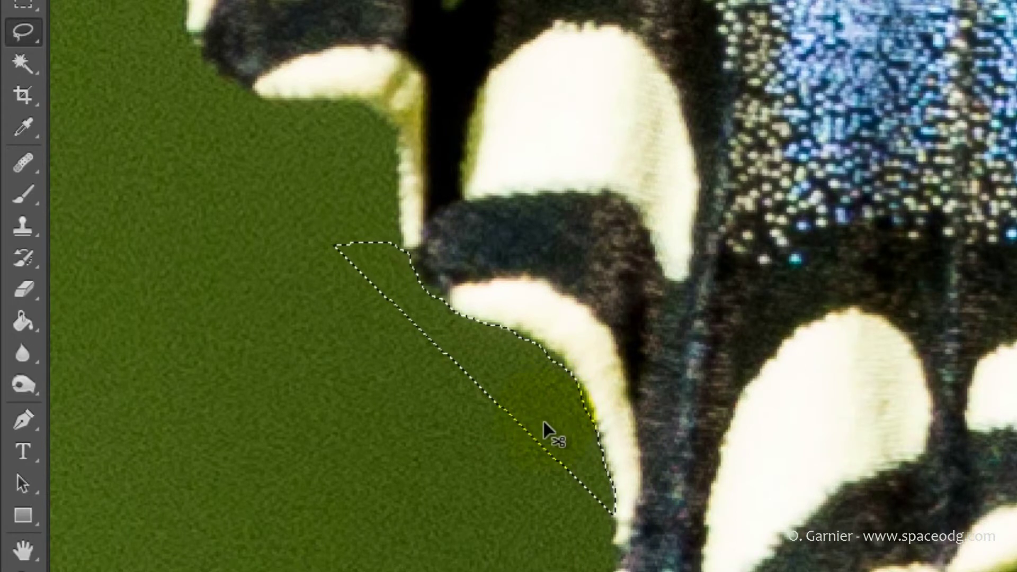
key(ctrl+d)
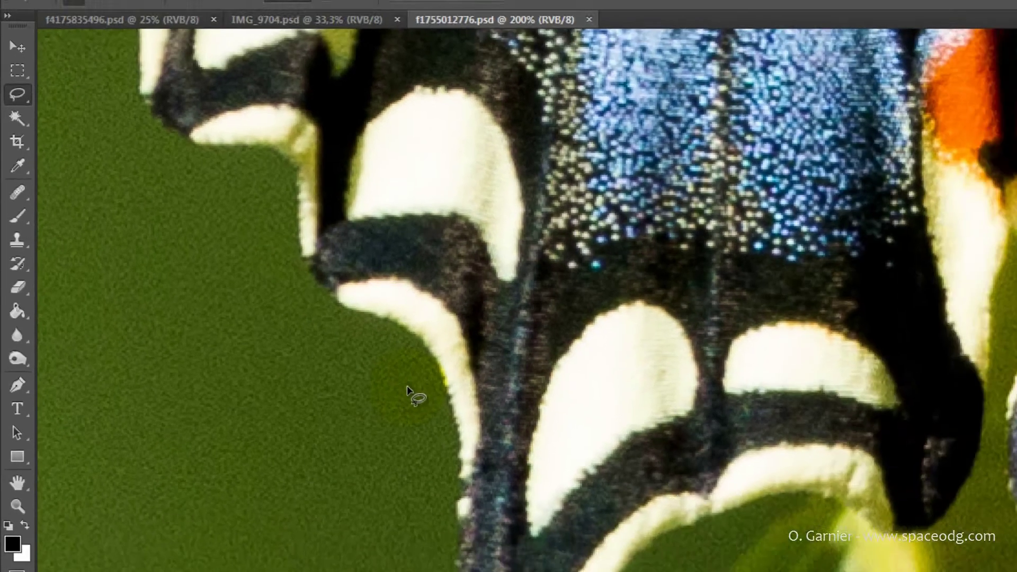
click(240, 131)
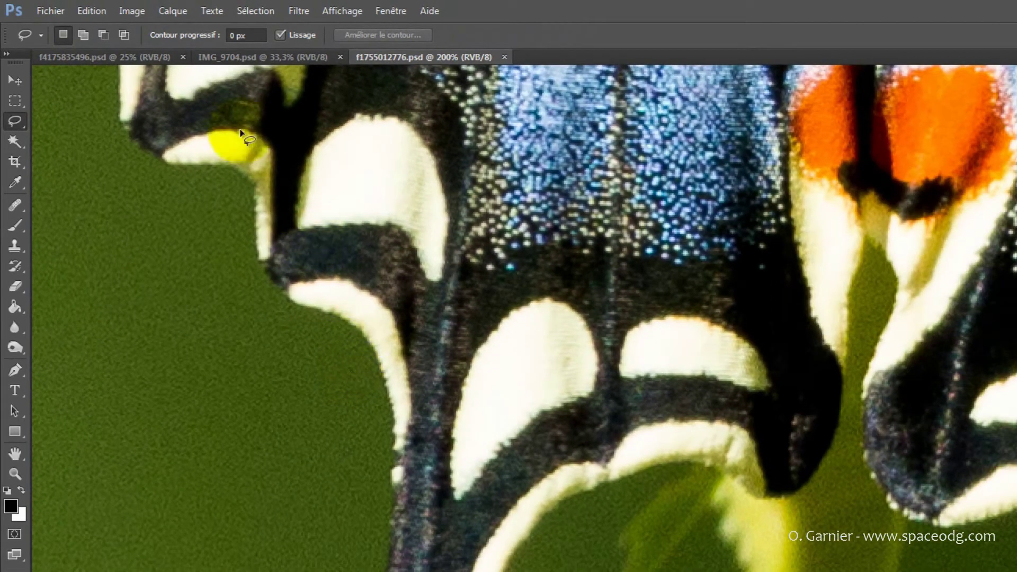
click(260, 14)
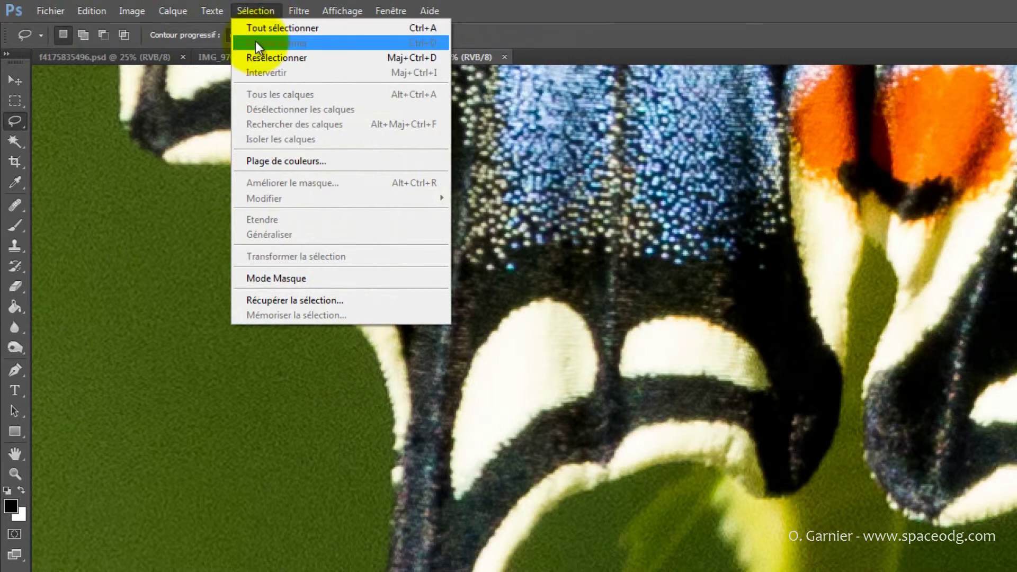
click(253, 9)
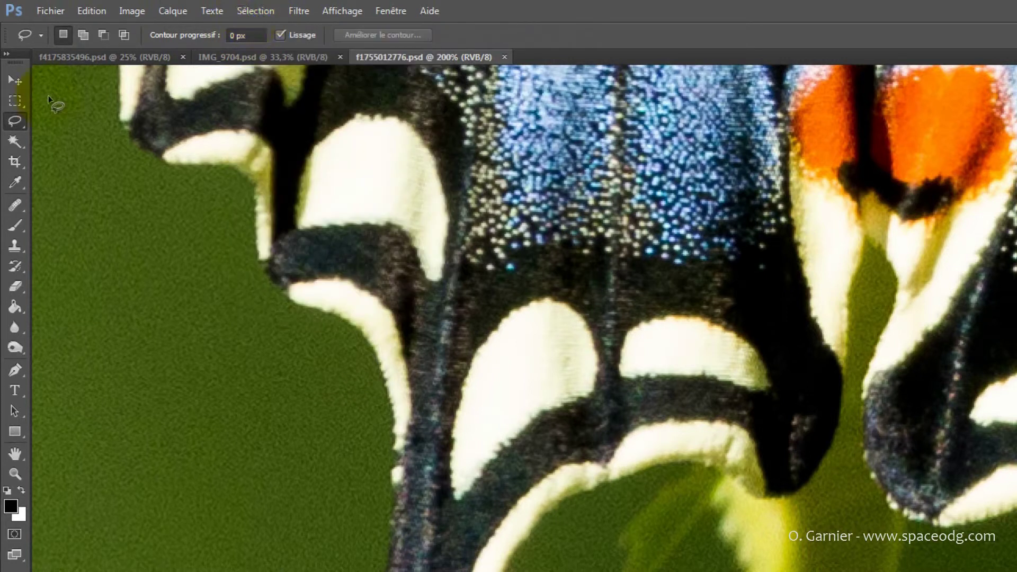
Step: Select the green background beside the left hindwing with the Polygonal Lasso, placing points closely along the white wing border up to the dark notch
click(12, 121)
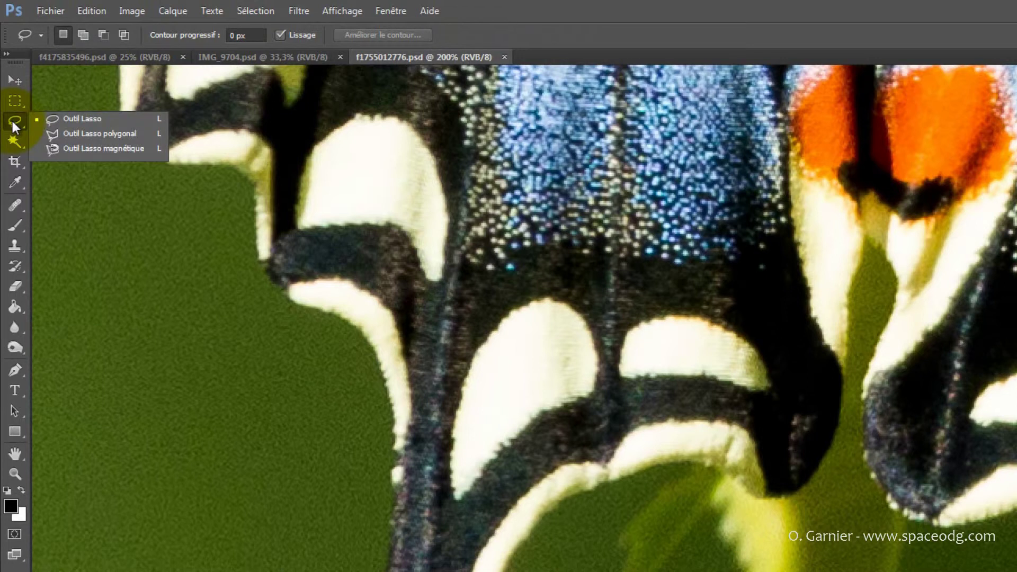
mouse_move(12, 120)
mouse_down()
mouse_move(95, 122)
mouse_move(93, 135)
mouse_up()
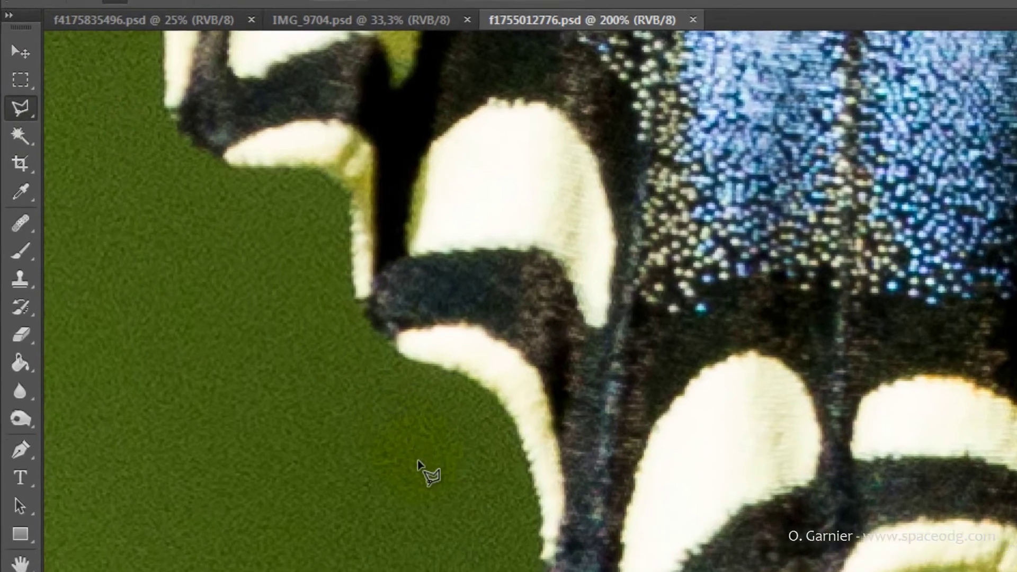
click(556, 525)
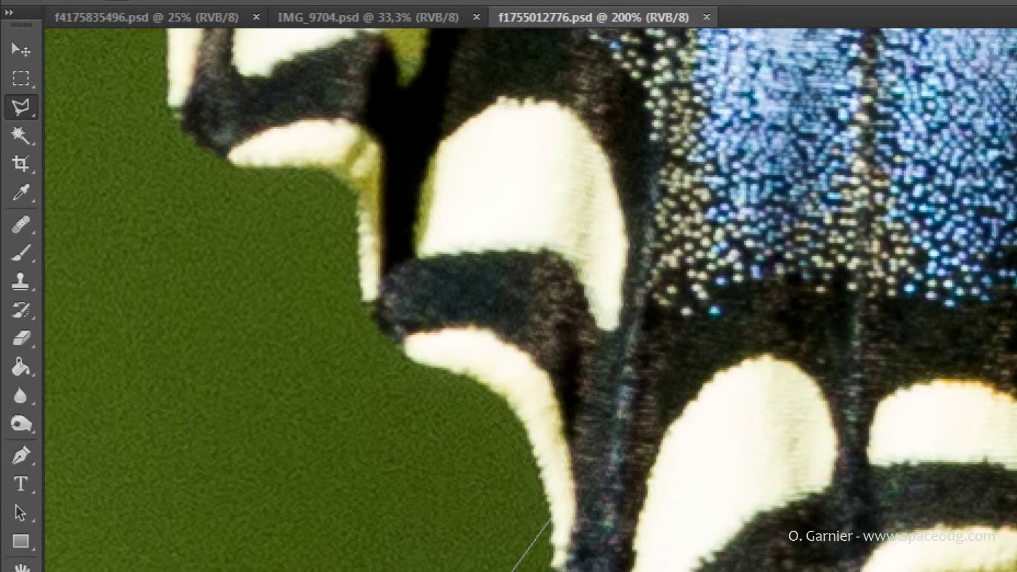
click(521, 514)
click(541, 481)
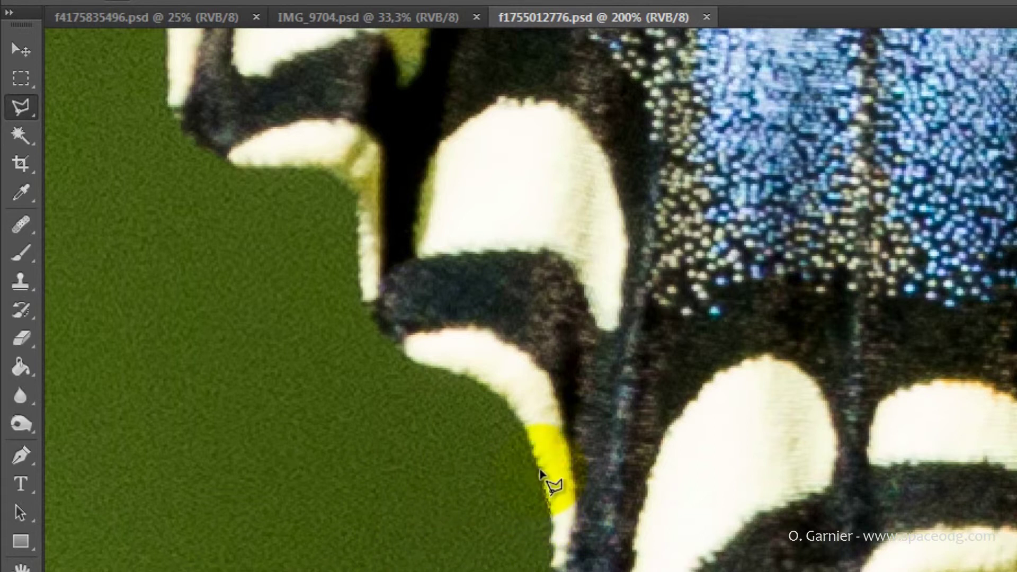
click(520, 423)
click(498, 402)
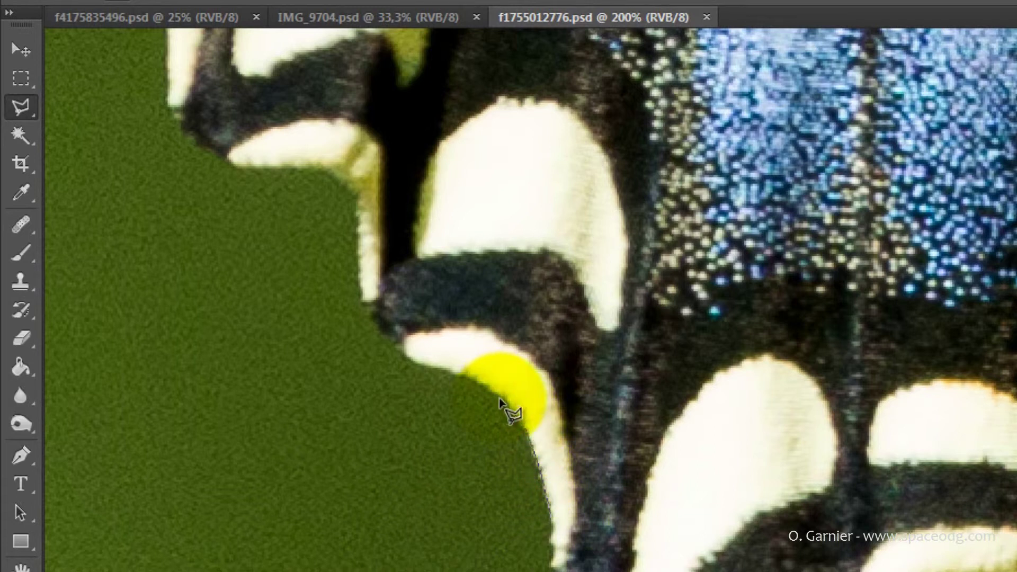
click(433, 364)
click(432, 365)
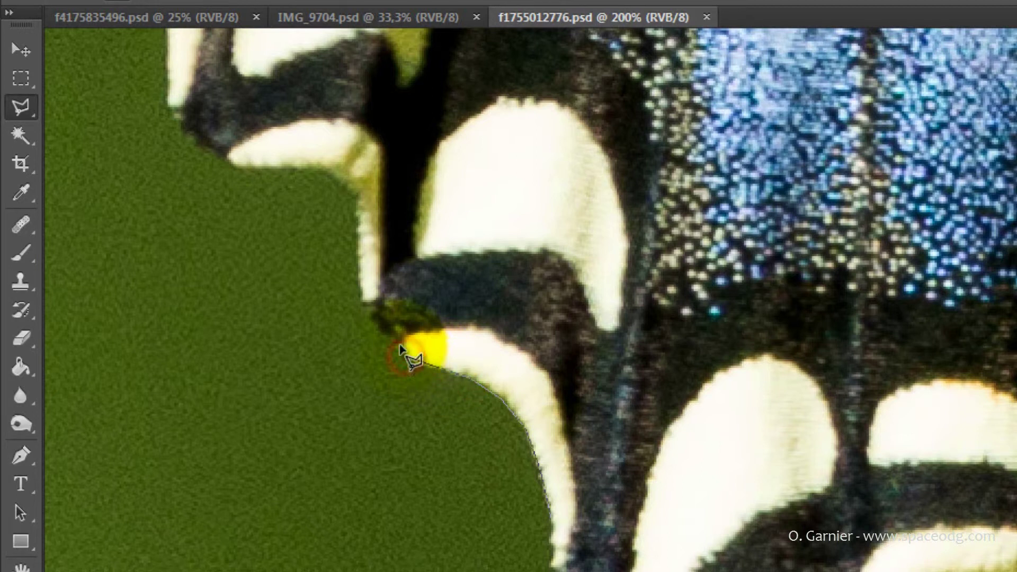
click(386, 334)
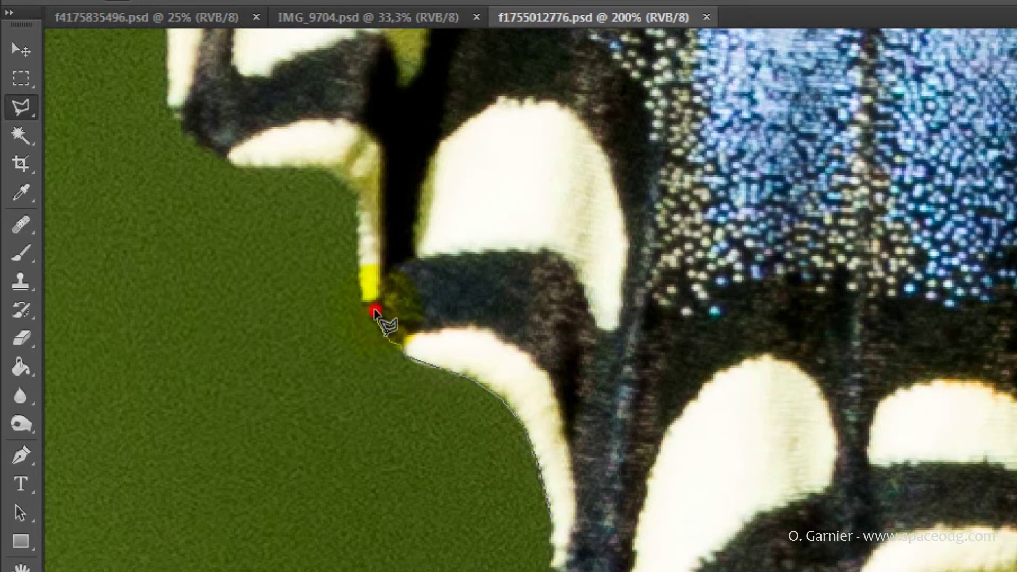
click(369, 306)
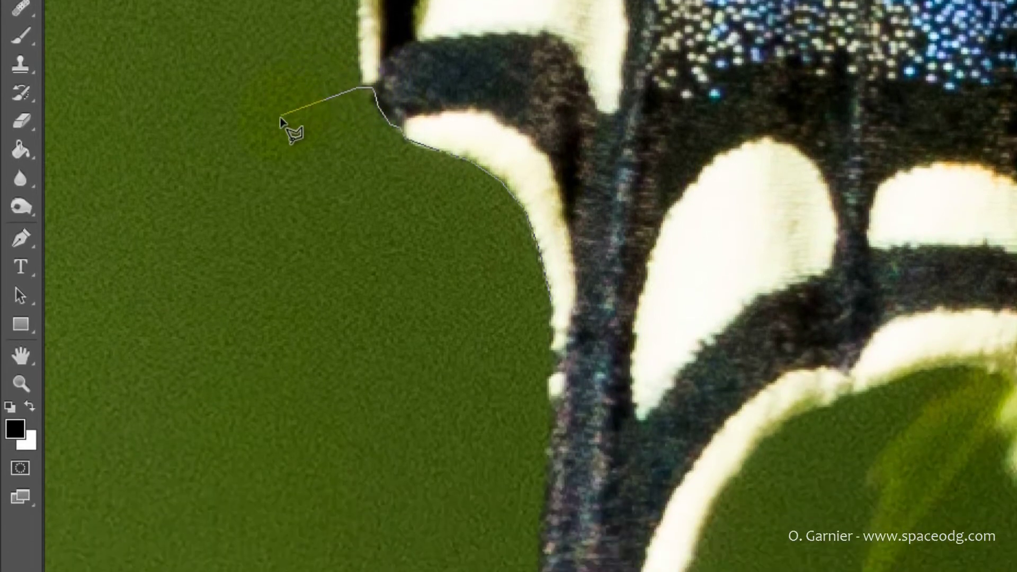
click(280, 335)
click(241, 549)
click(373, 571)
click(486, 360)
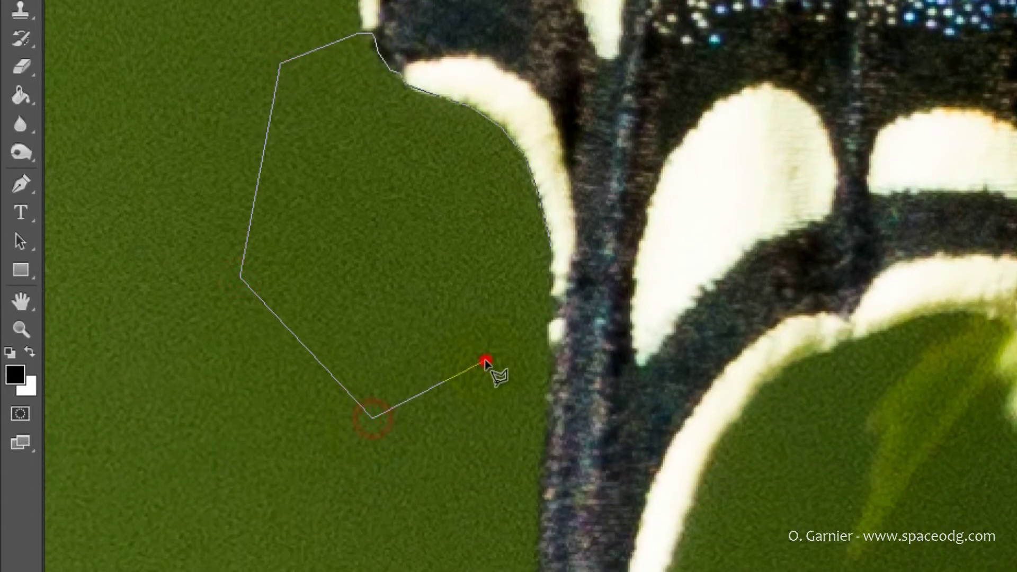
double_click(521, 308)
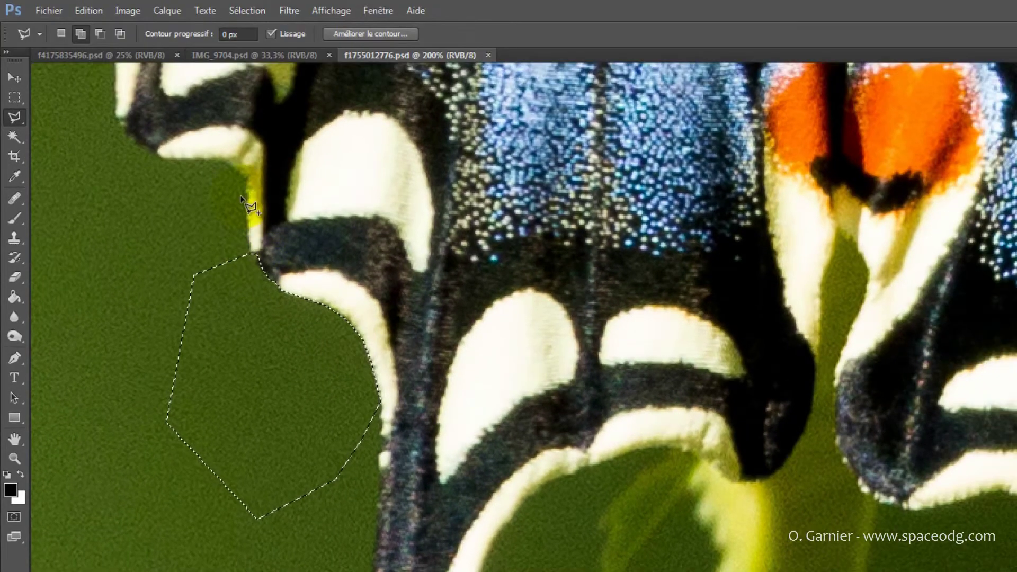
Step: Set the Polygonal Lasso to New Selection and replace the selection with a green area along the upper scallop of the left hindwing
click(59, 34)
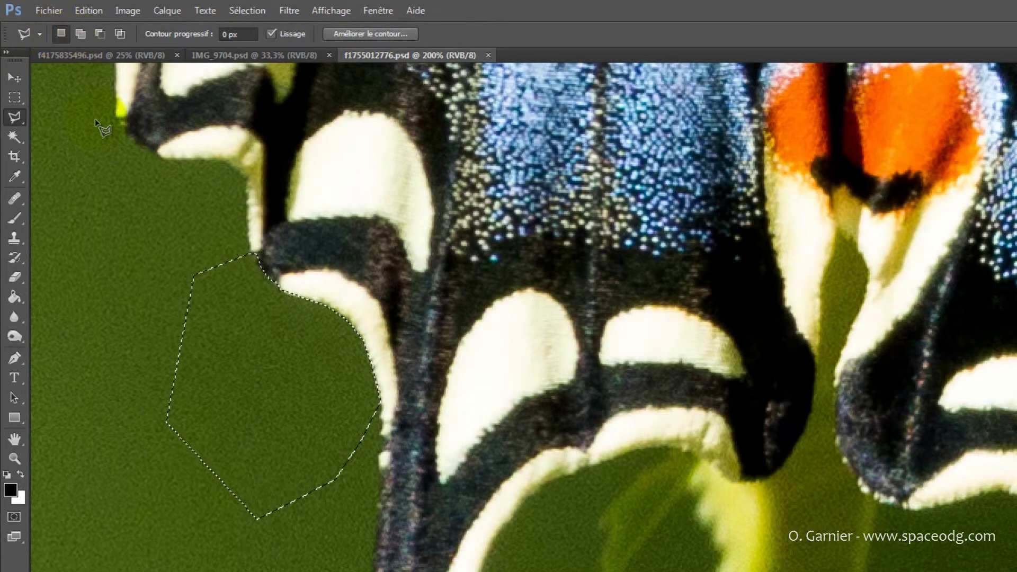
click(195, 159)
click(154, 153)
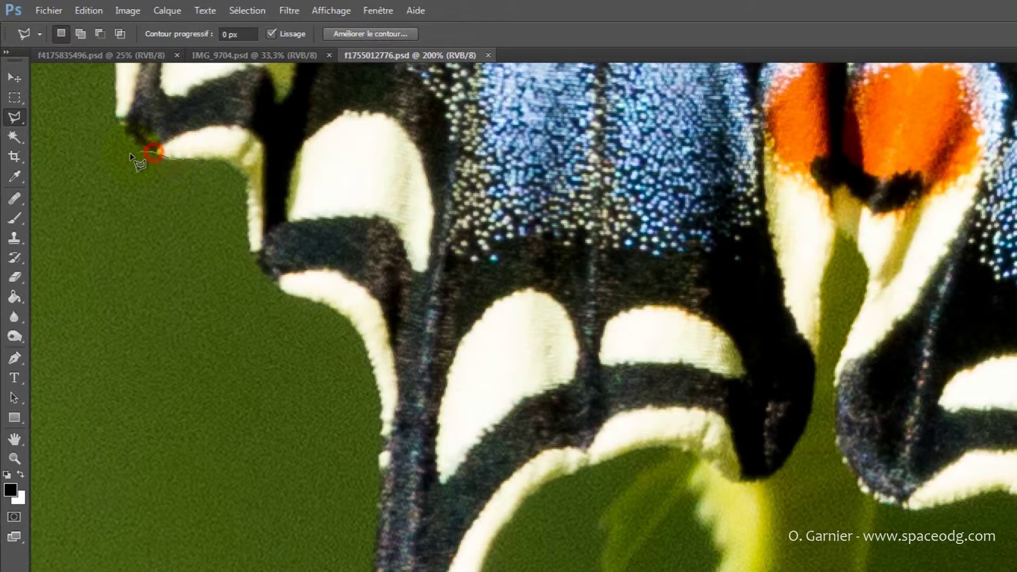
double_click(222, 191)
click(222, 190)
click(199, 160)
click(176, 158)
click(147, 149)
click(81, 152)
click(128, 239)
double_click(188, 232)
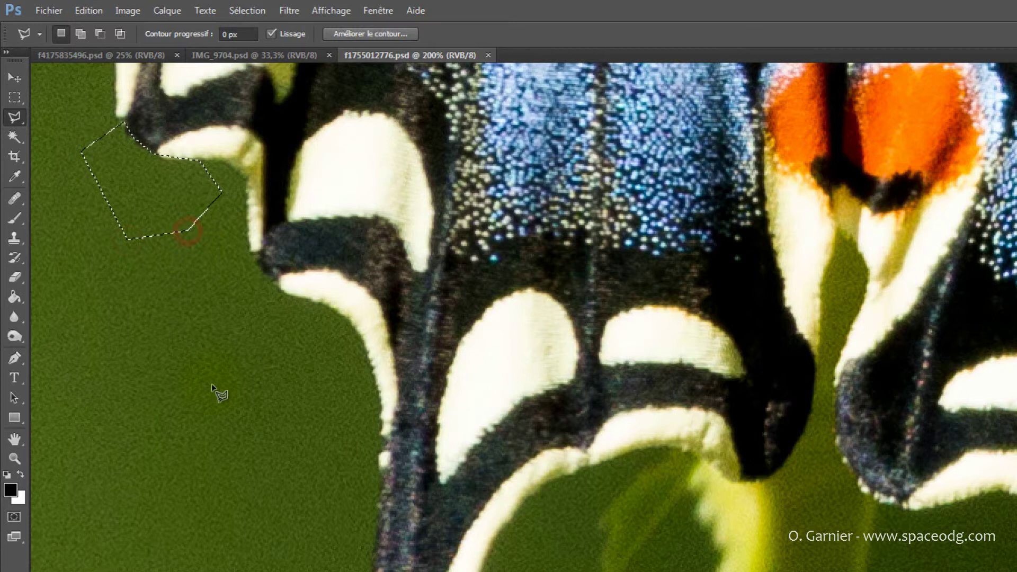
Step: Replace the selection with a polygonal outline of the green background beside the hindwing's lower dark notch
click(295, 355)
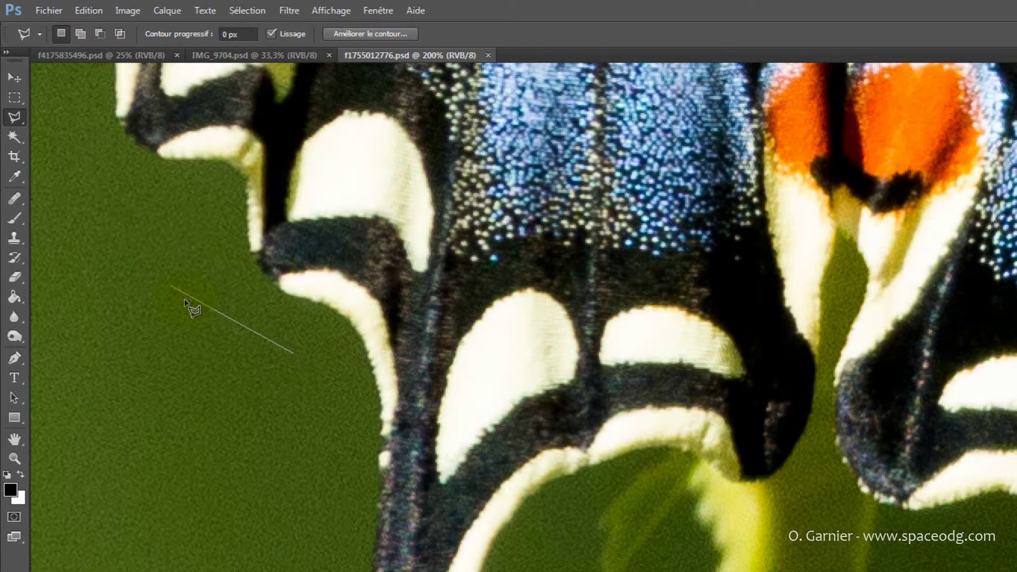
click(250, 241)
click(204, 202)
click(164, 367)
double_click(243, 363)
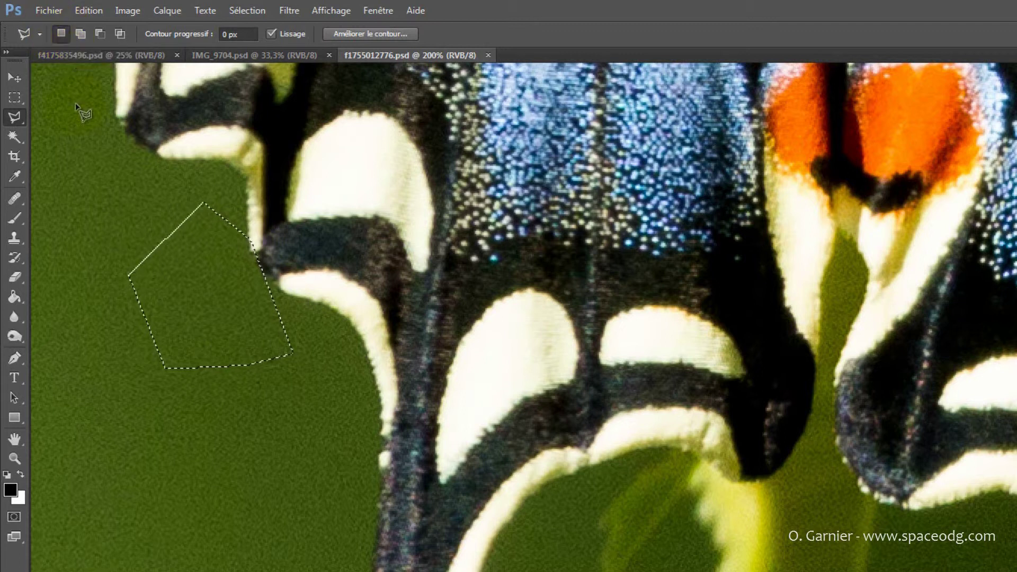
Step: Set the Polygonal Lasso to Add to Selection and add a second green area beside the hindwing's upper dark corner
click(75, 39)
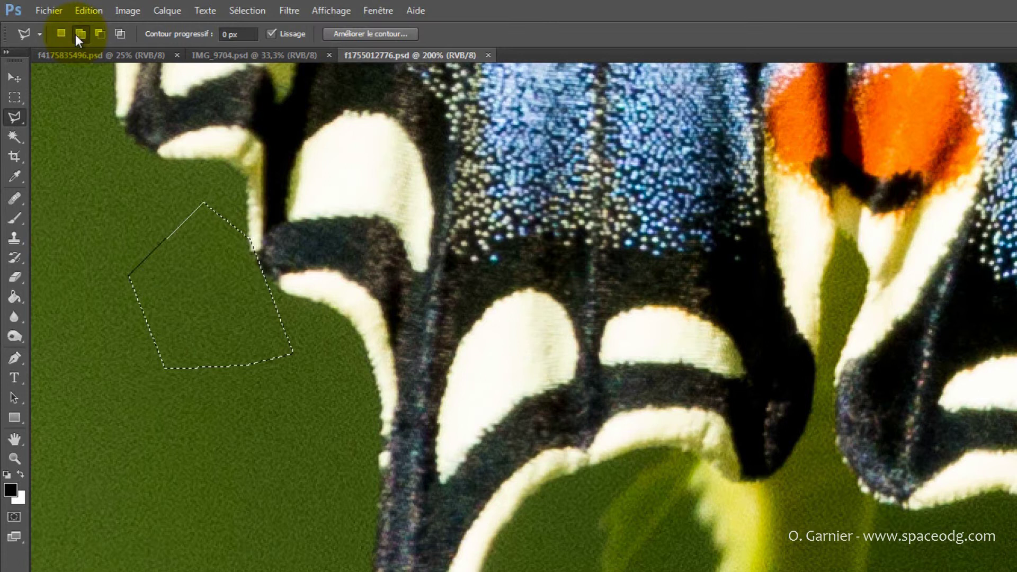
click(167, 162)
click(149, 146)
click(127, 126)
click(78, 116)
click(54, 172)
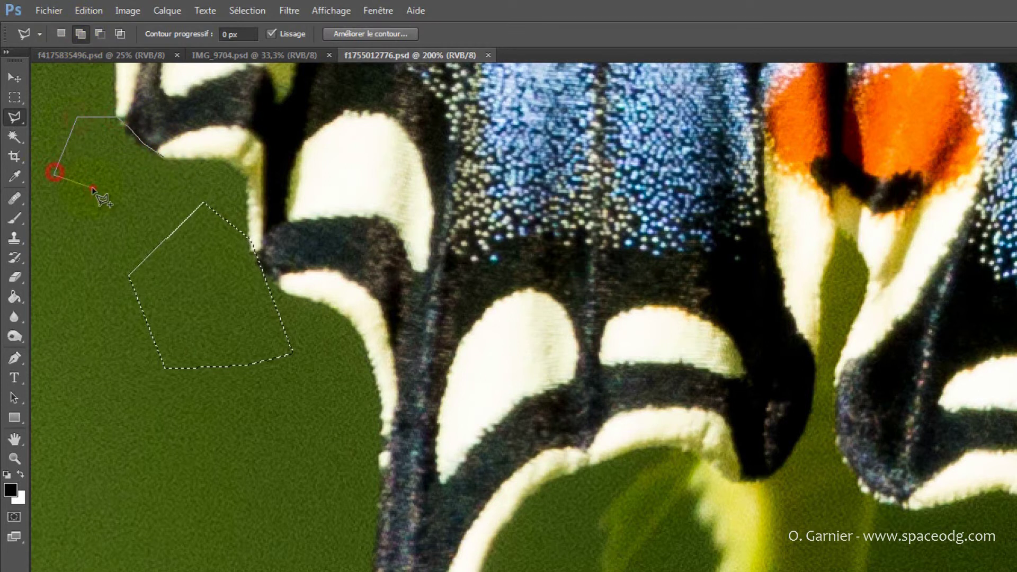
double_click(158, 173)
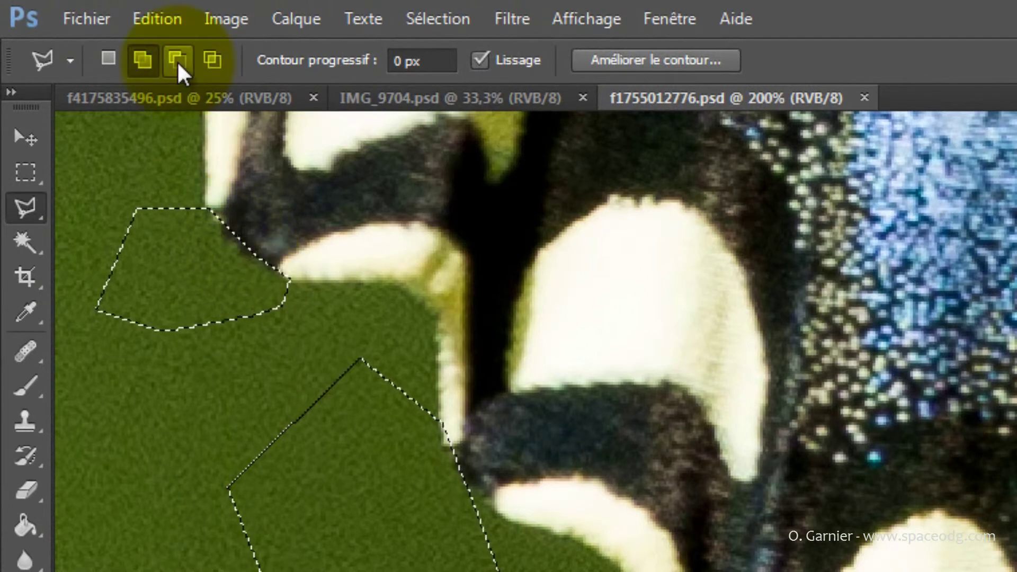
Step: Set the Polygonal Lasso to Subtract from Selection and remove the dark wing corner overlapped by the upper green selection
click(176, 61)
click(244, 259)
click(227, 232)
click(218, 222)
click(217, 212)
click(250, 189)
click(285, 224)
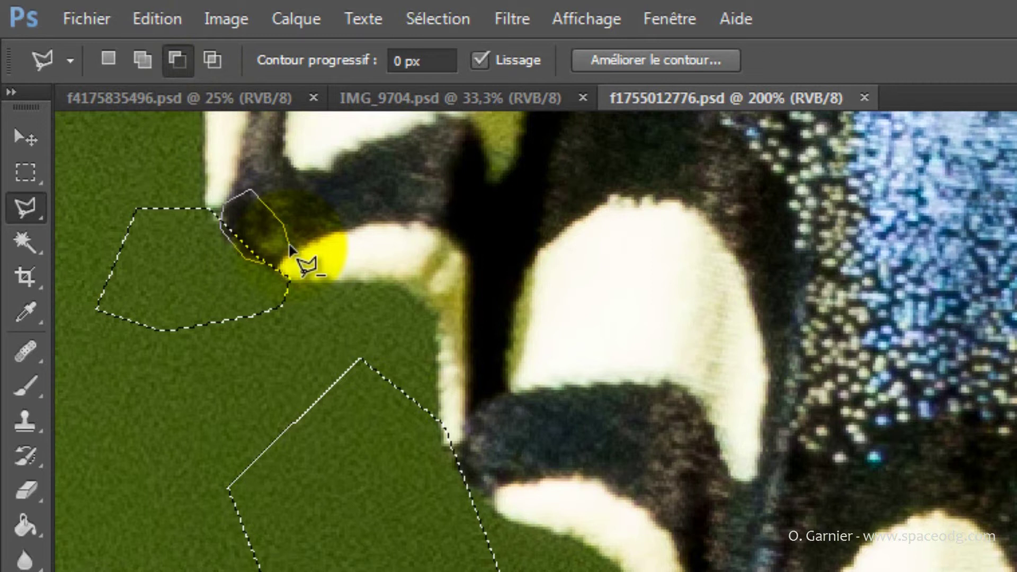
click(289, 247)
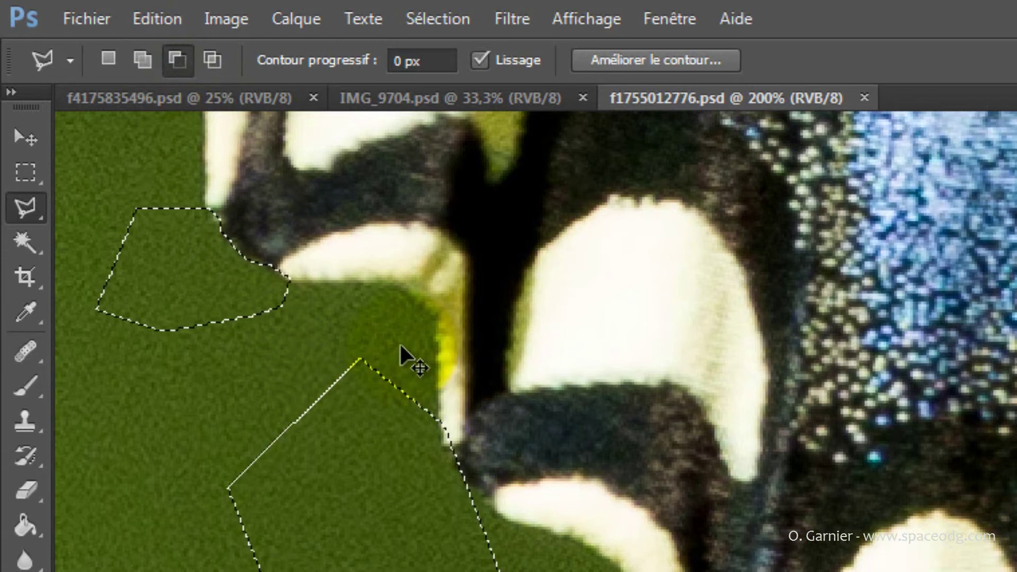
Step: Discard the selection, return to Add to Selection, and outline the hindwing's lower white scallop up to the dark notch
click(361, 313)
click(141, 58)
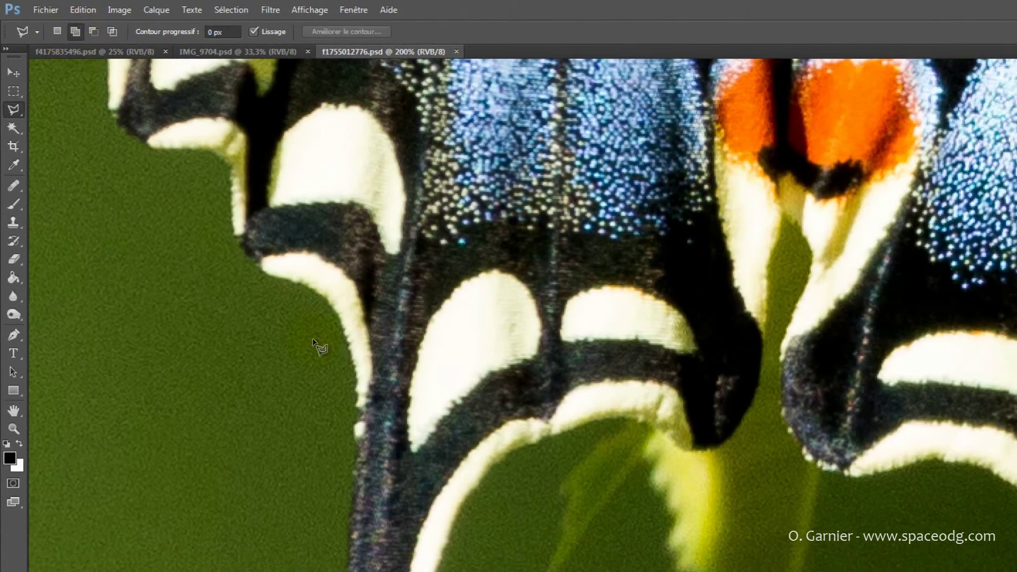
click(432, 476)
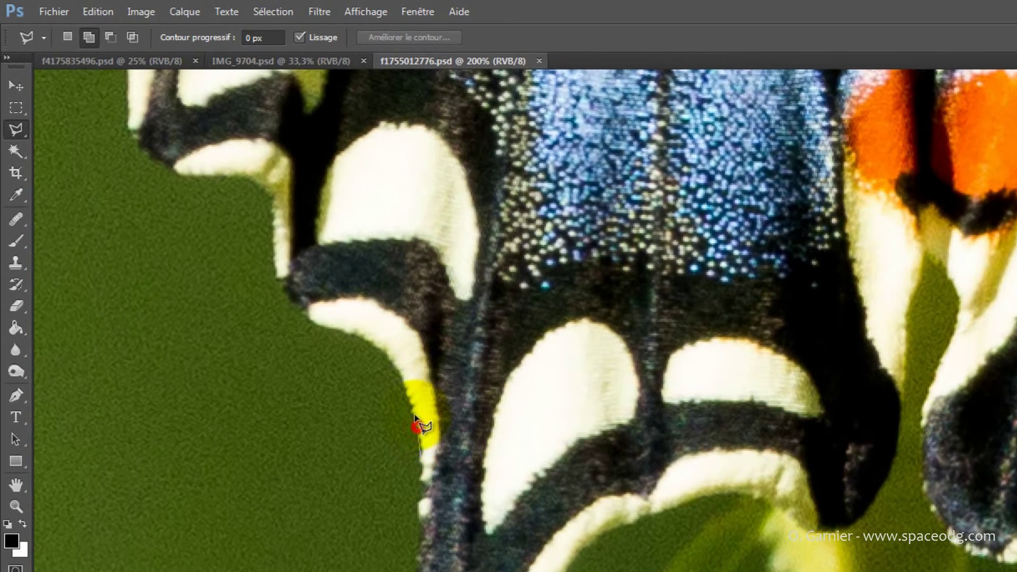
click(348, 344)
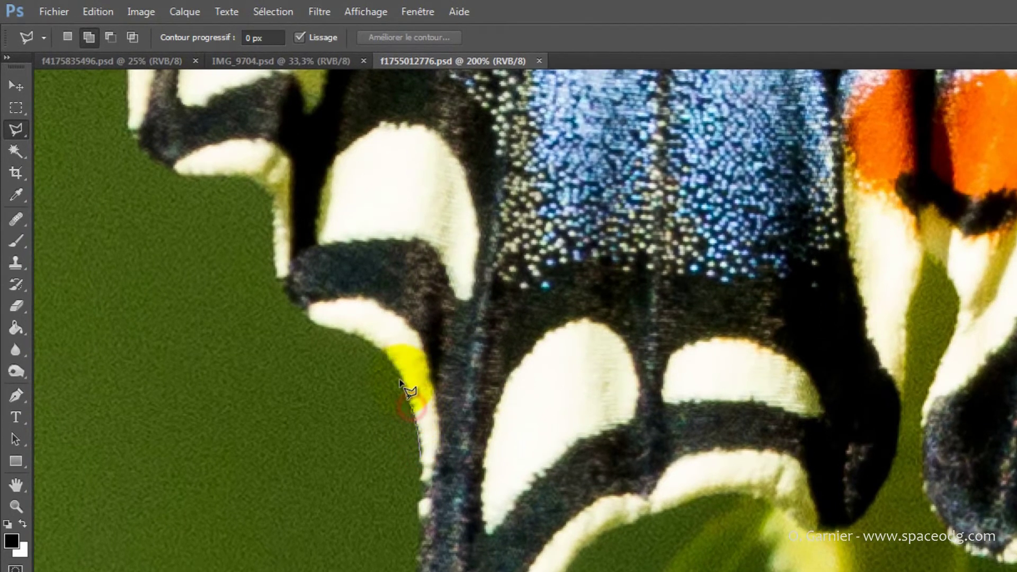
click(402, 380)
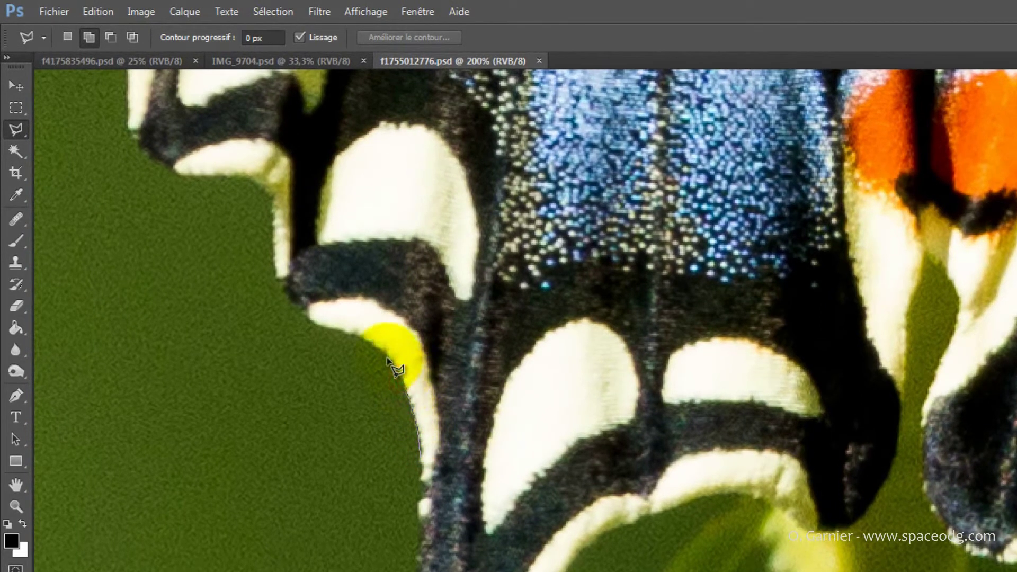
click(386, 352)
click(357, 335)
click(325, 328)
click(299, 310)
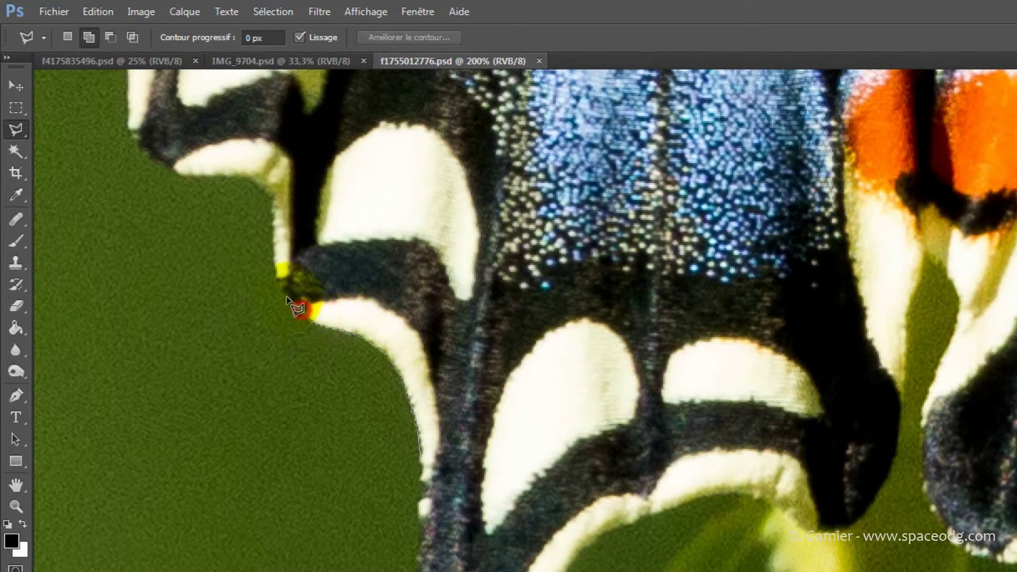
click(286, 295)
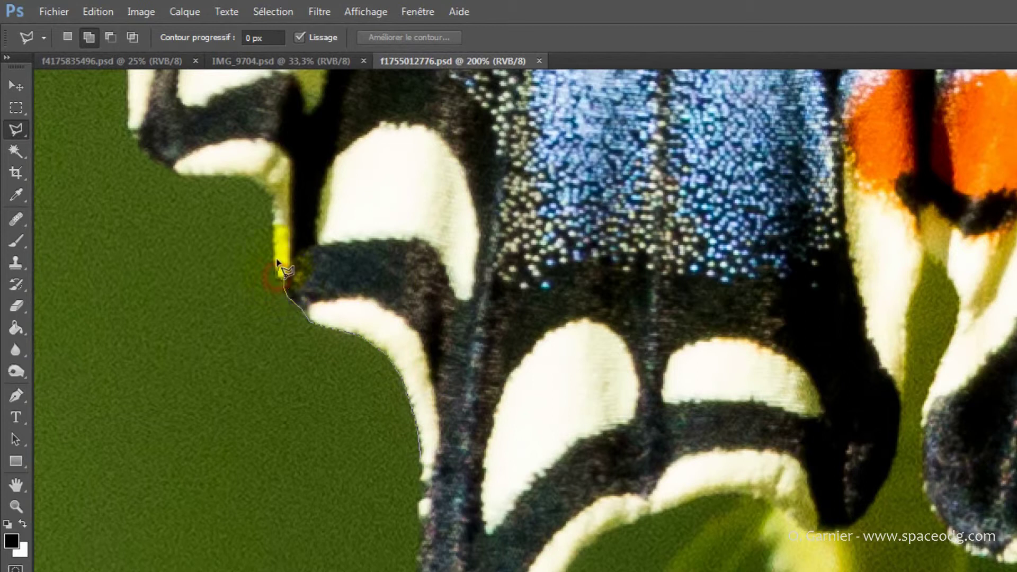
Step: Continue the polygonal outline from the dark notch along the next white scallop and around the upper dark corner
click(272, 243)
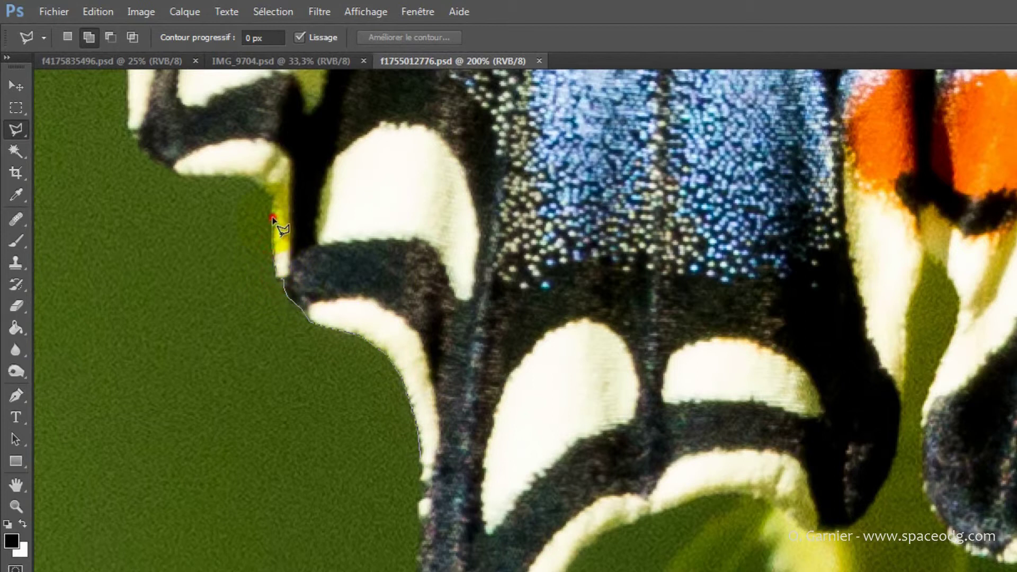
click(268, 199)
click(255, 181)
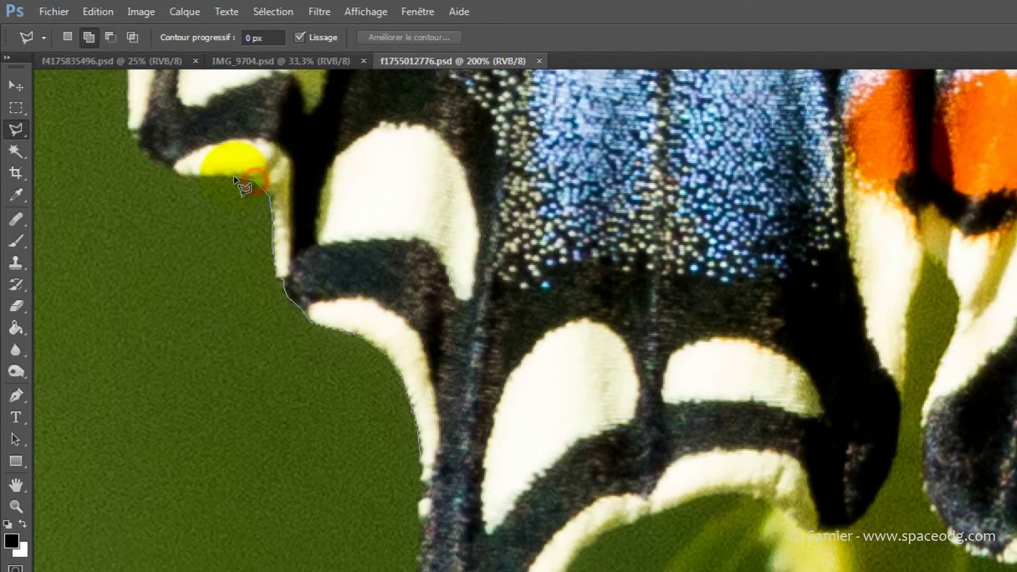
click(230, 175)
click(196, 174)
click(181, 177)
click(159, 162)
click(147, 155)
click(139, 140)
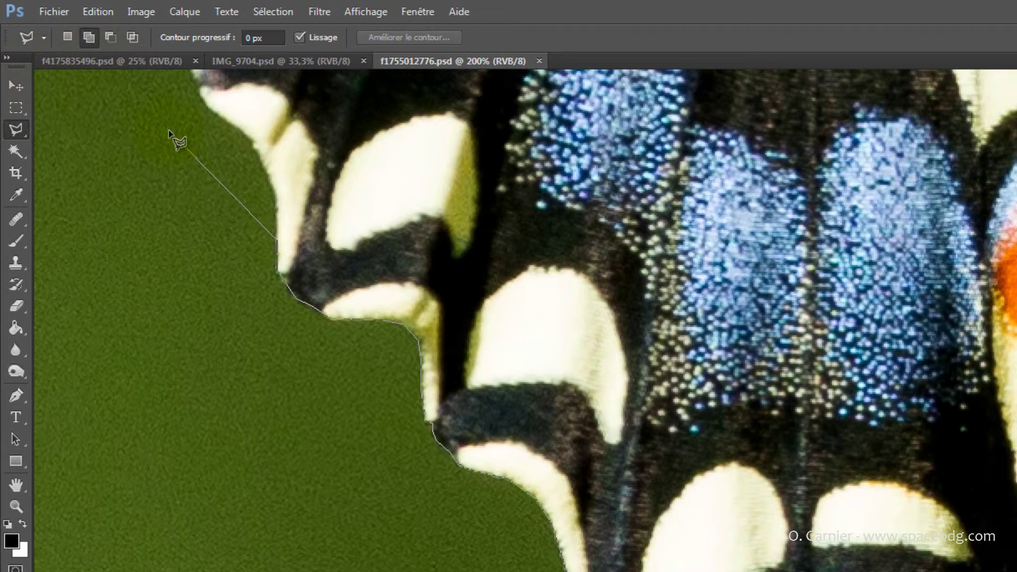
Step: Extend the outline up the next white wing border and close it through the green background back to the lower scallop
mouse_move(170, 129)
mouse_down()
mouse_move(388, 343)
mouse_move(666, 540)
mouse_up()
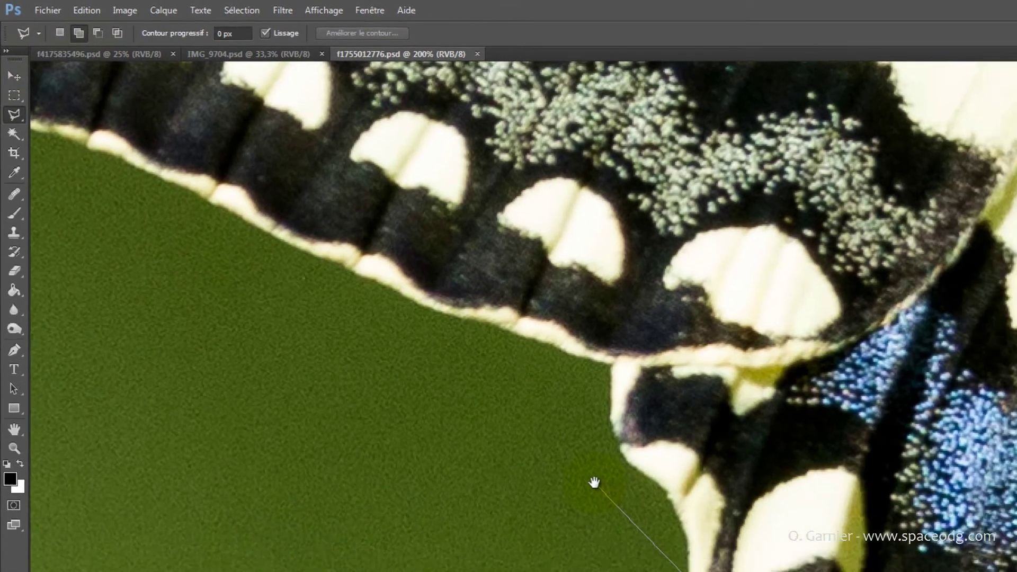
drag(527, 427, 587, 454)
click(671, 529)
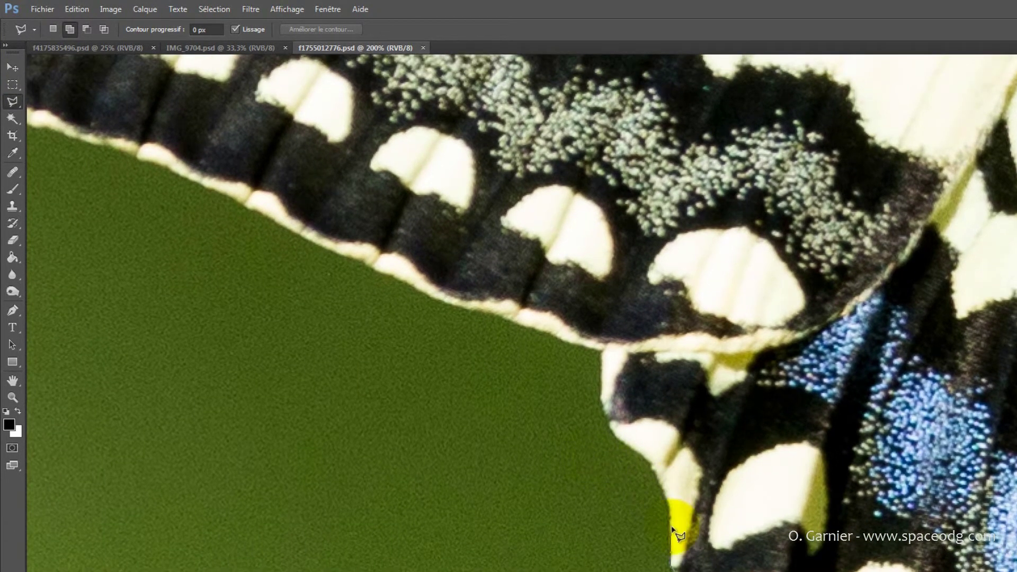
click(661, 490)
click(654, 468)
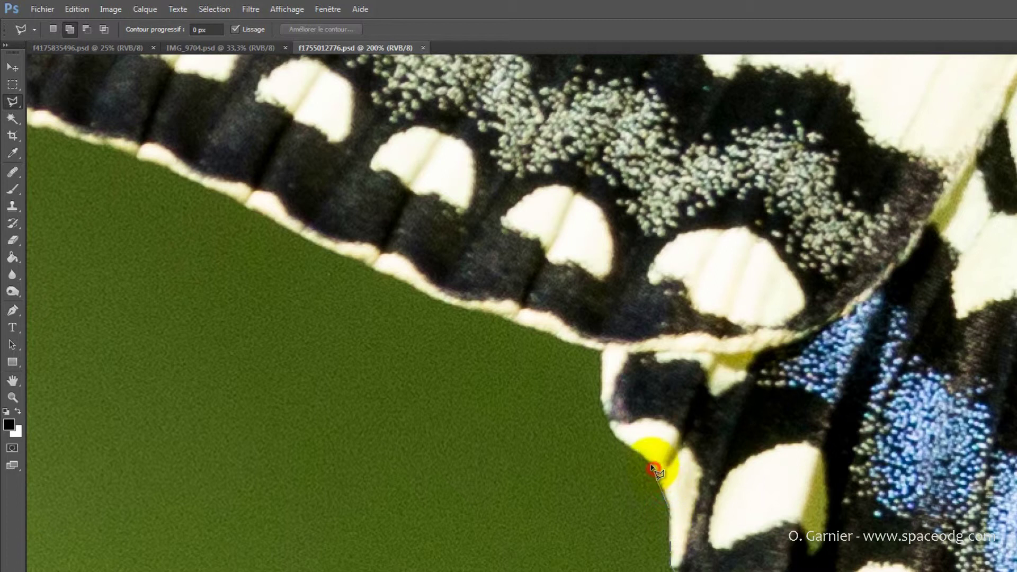
click(620, 478)
click(540, 523)
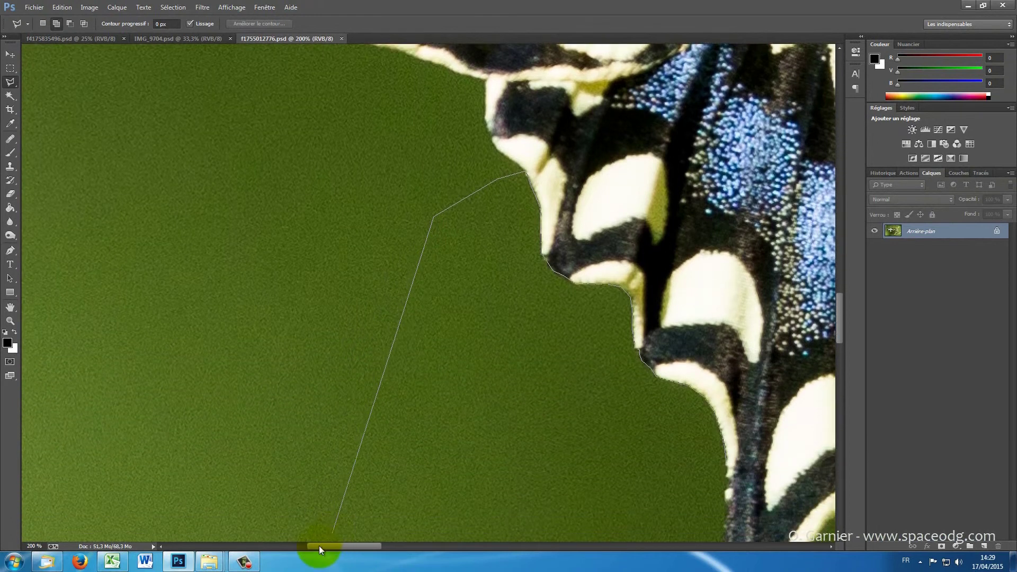
click(434, 410)
click(523, 439)
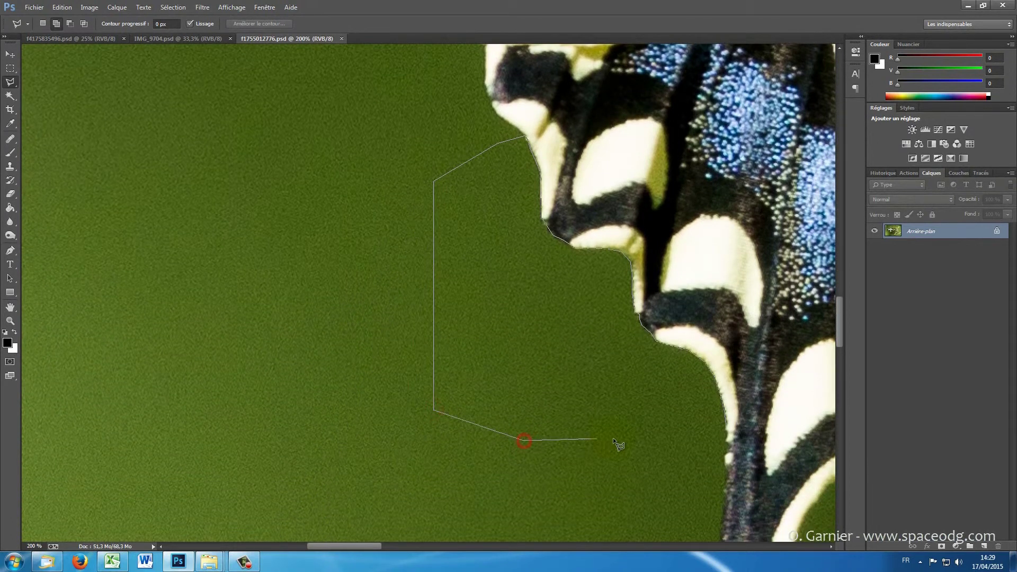
double_click(694, 434)
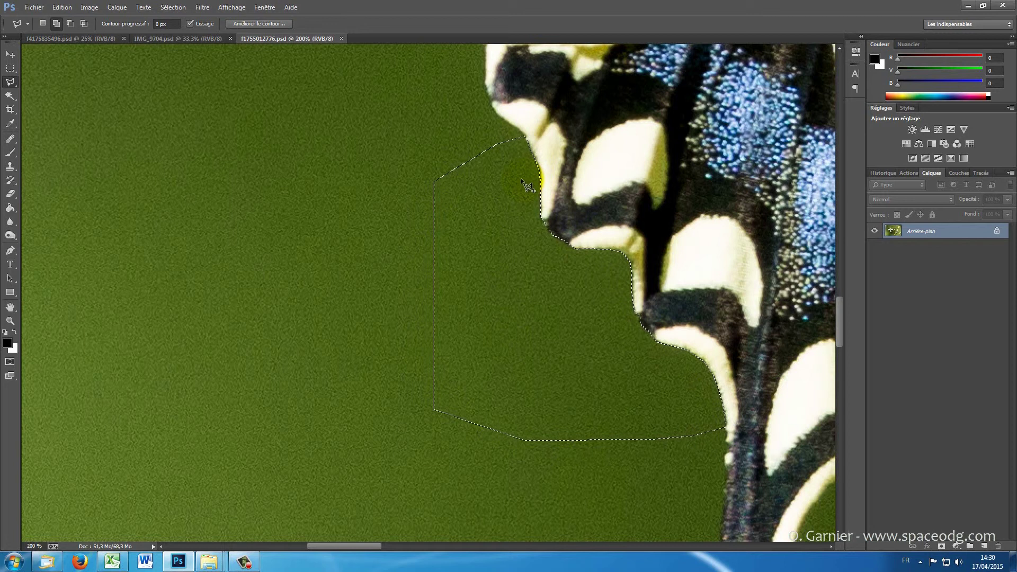
Step: Add the green background beside the hindwing's upper edge to the selection, overlapping the existing selected area
click(524, 134)
click(485, 65)
click(485, 53)
click(515, 166)
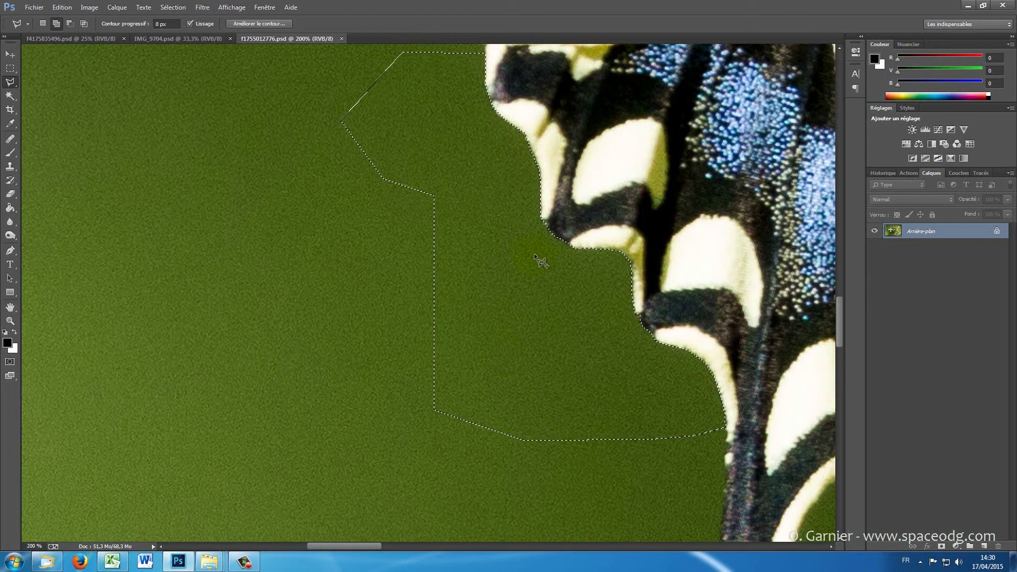
Step: Add the green area below the forewing with the Magnetic Lasso, tracing its white lower edge and closing through the background
drag(481, 196, 500, 363)
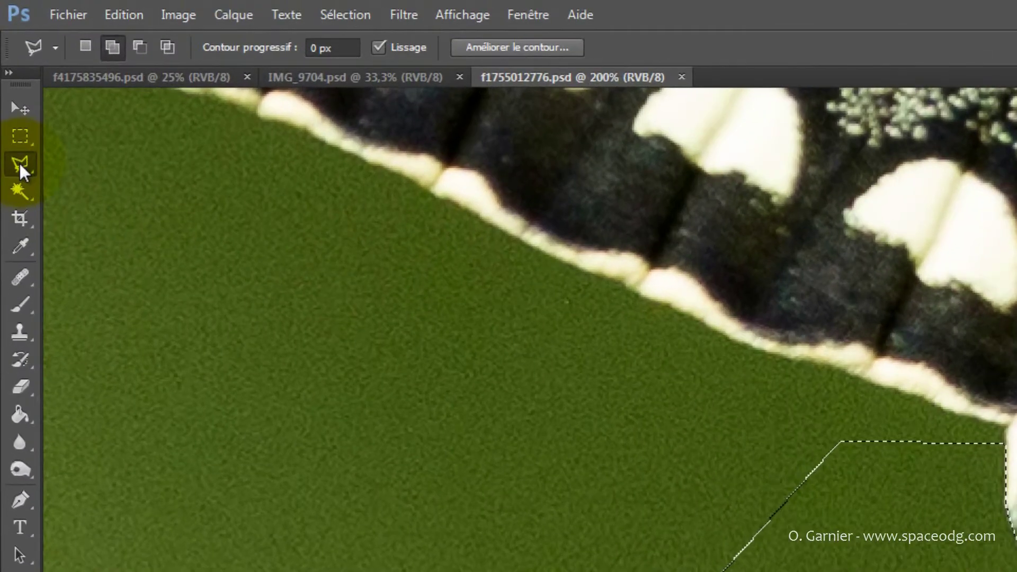
click(20, 166)
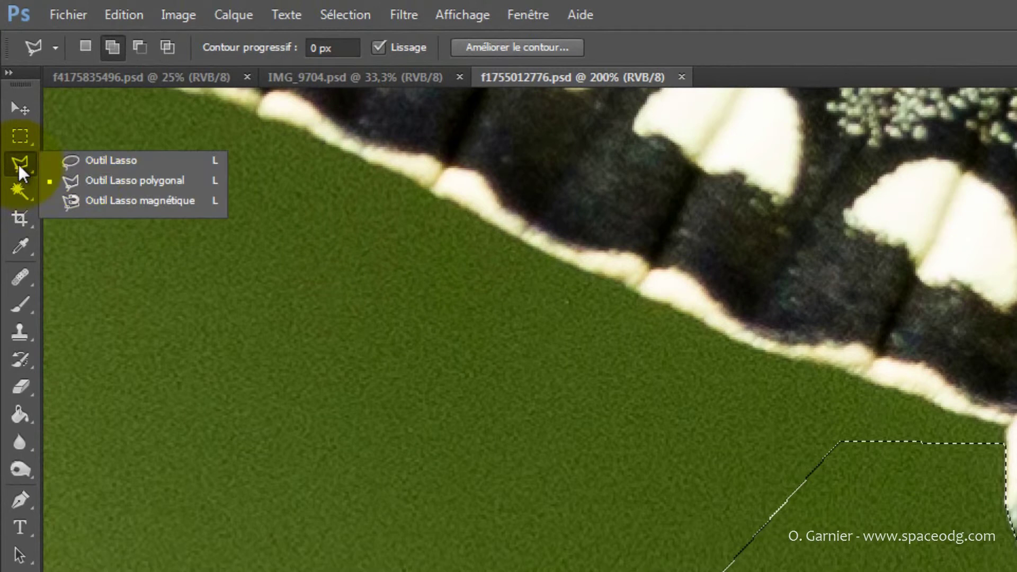
click(112, 202)
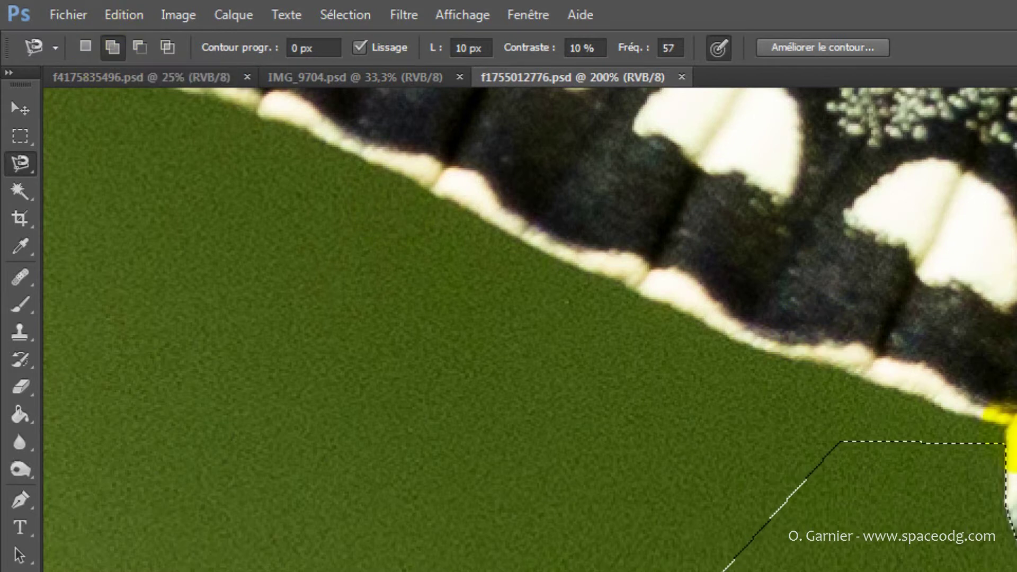
click(1005, 426)
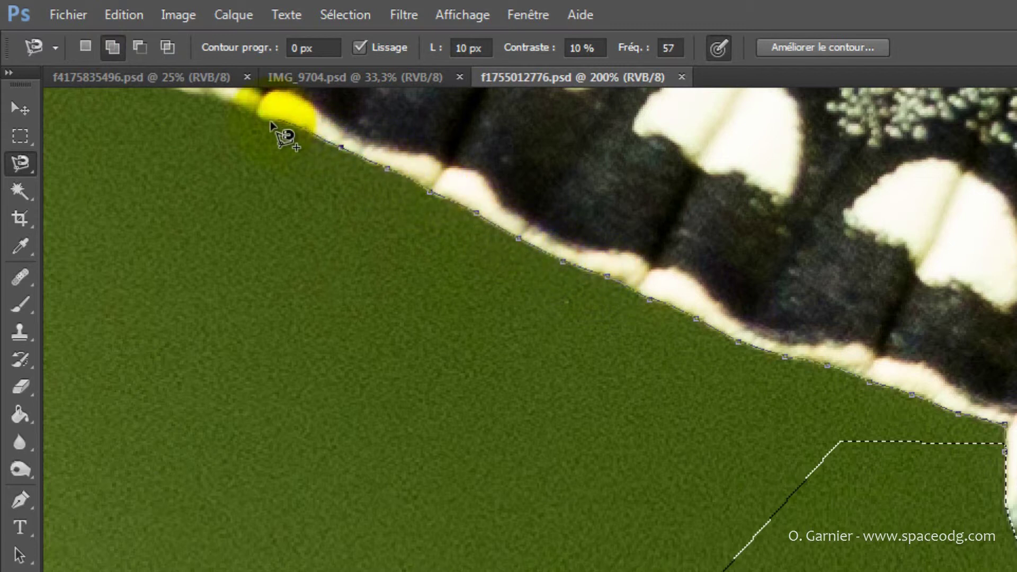
click(210, 167)
click(233, 444)
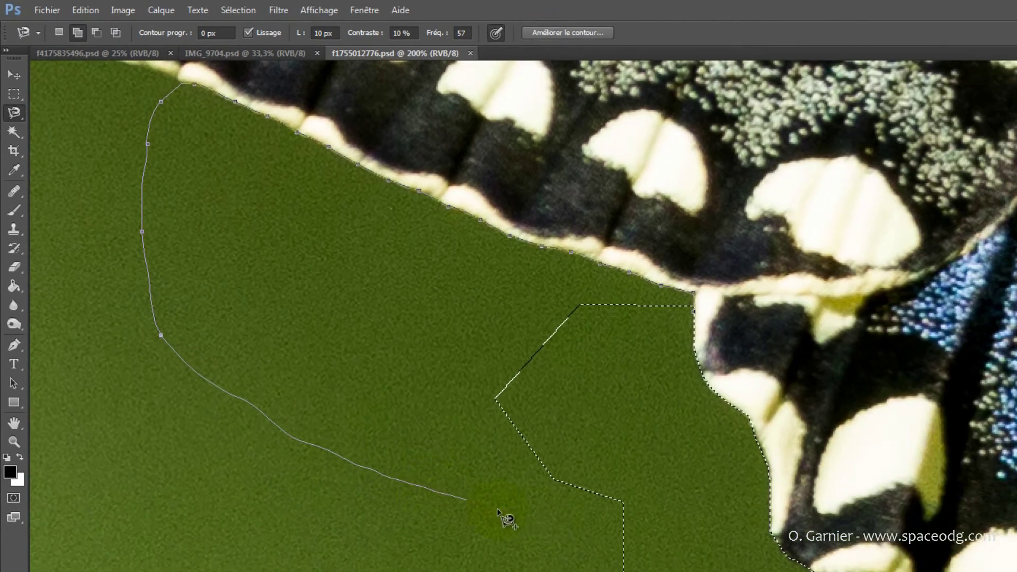
double_click(564, 521)
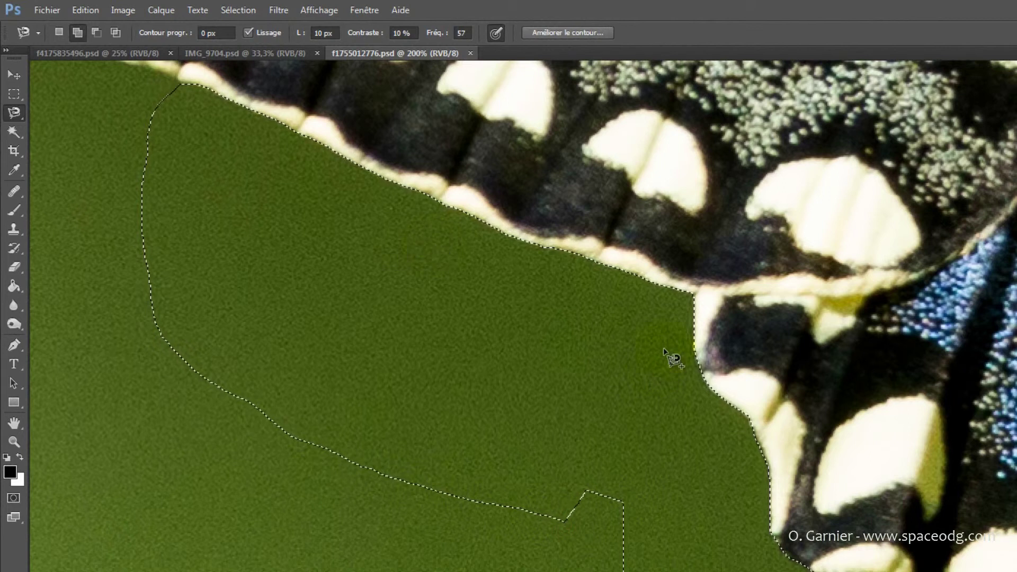
Step: Extend the selection with the Magnetic Lasso along the next short stretch of the forewing's lower edge toward the wingtip
click(314, 140)
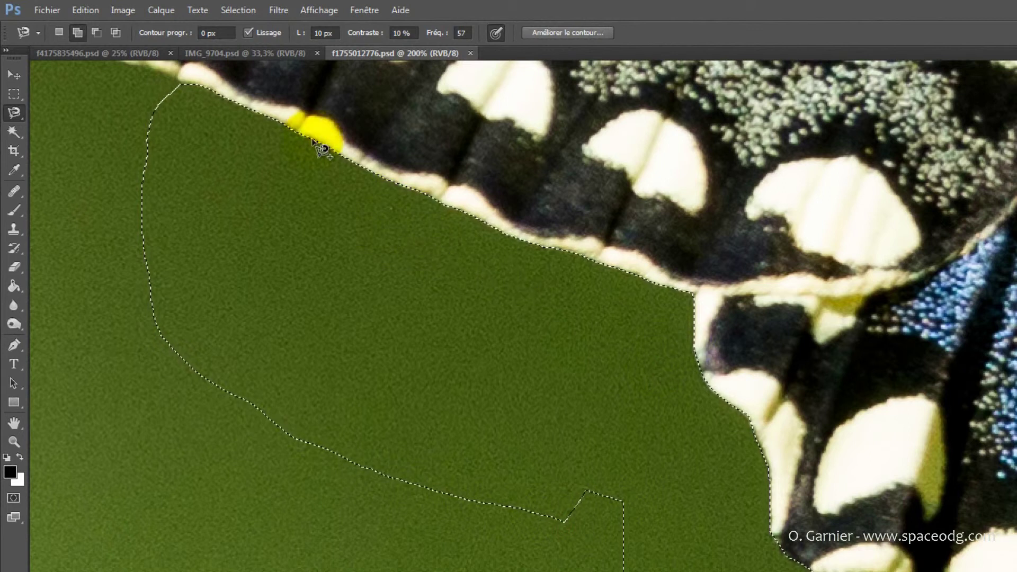
mouse_move(321, 200)
mouse_down()
mouse_move(662, 448)
mouse_move(721, 463)
mouse_up()
click(596, 341)
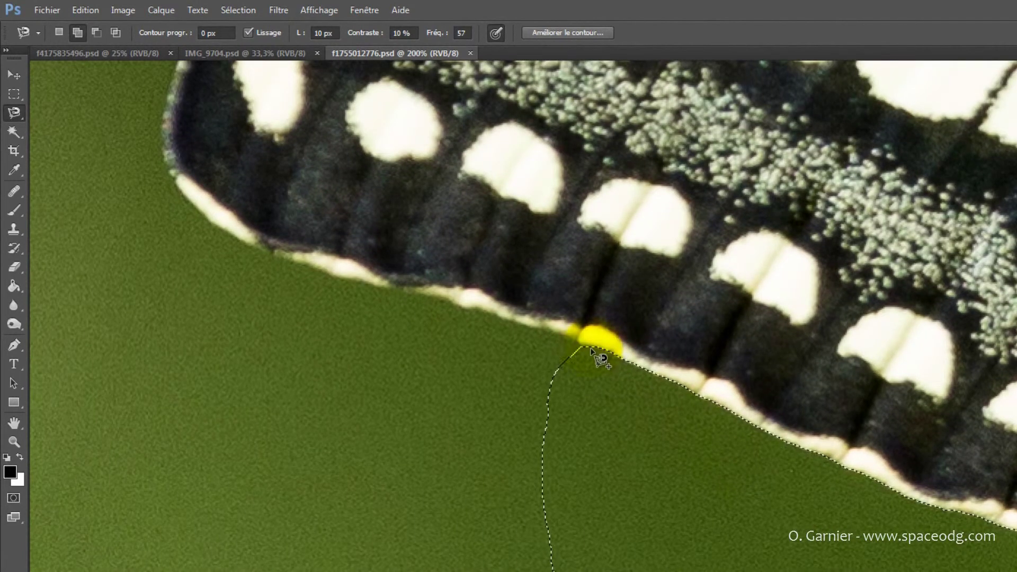
click(589, 347)
mouse_move(589, 347)
mouse_down()
mouse_move(431, 296)
mouse_move(448, 309)
mouse_move(433, 306)
mouse_up()
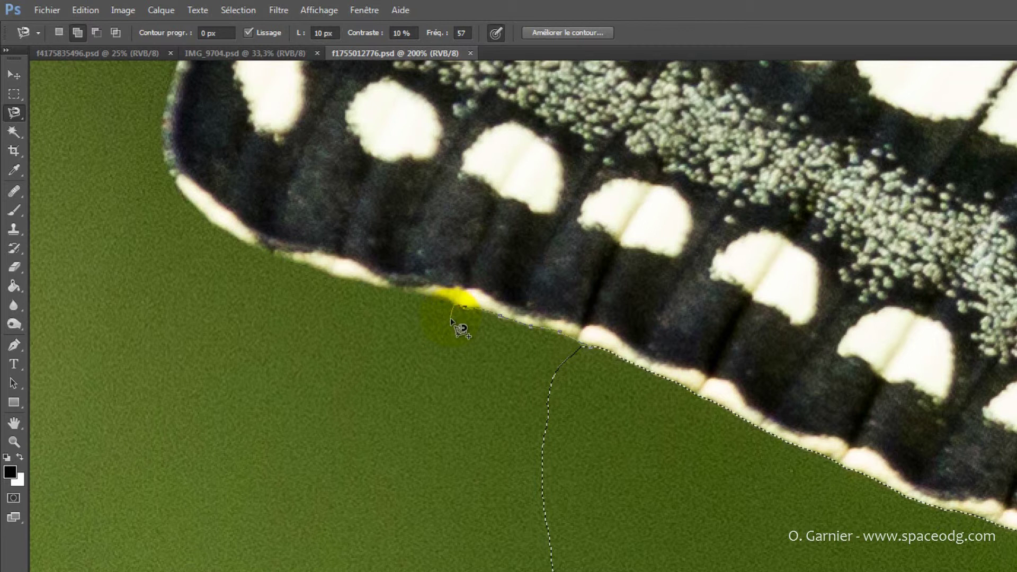
click(458, 353)
click(494, 419)
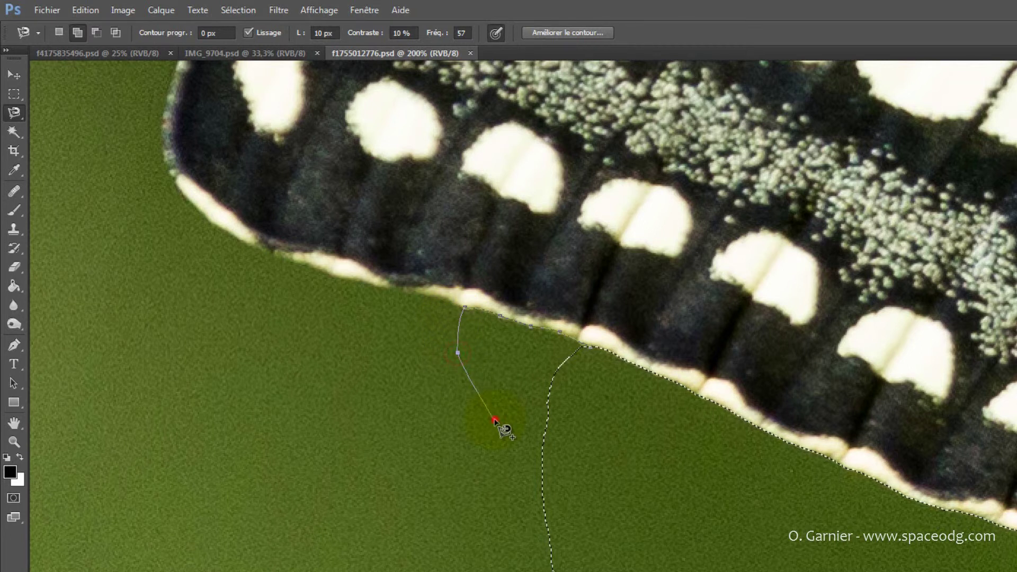
click(604, 409)
double_click(616, 379)
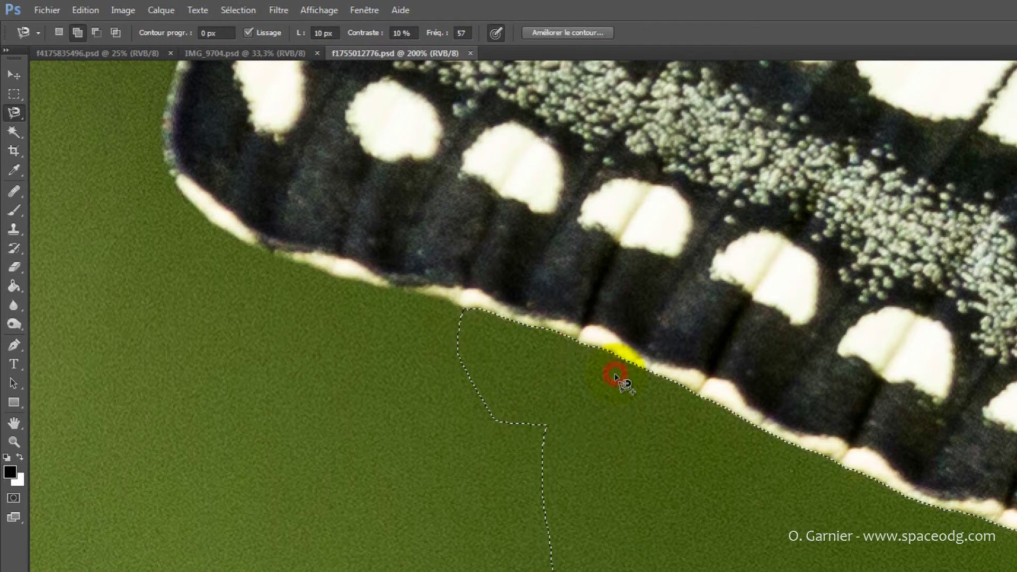
Step: Add the green area along the remaining lower forewing edge up to the wingtip, placing extra anchor points at the dark stretch
click(468, 309)
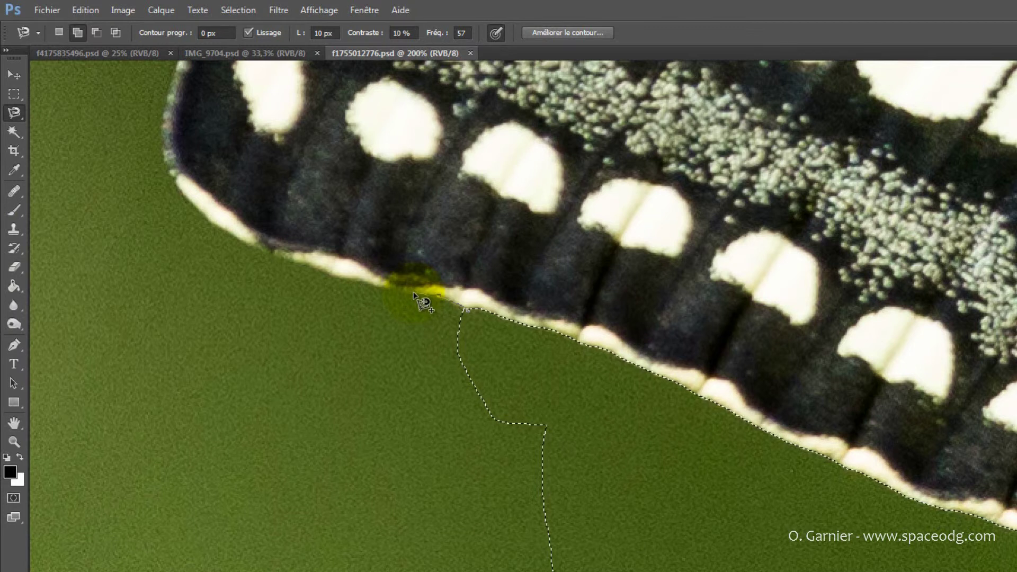
click(414, 293)
click(401, 287)
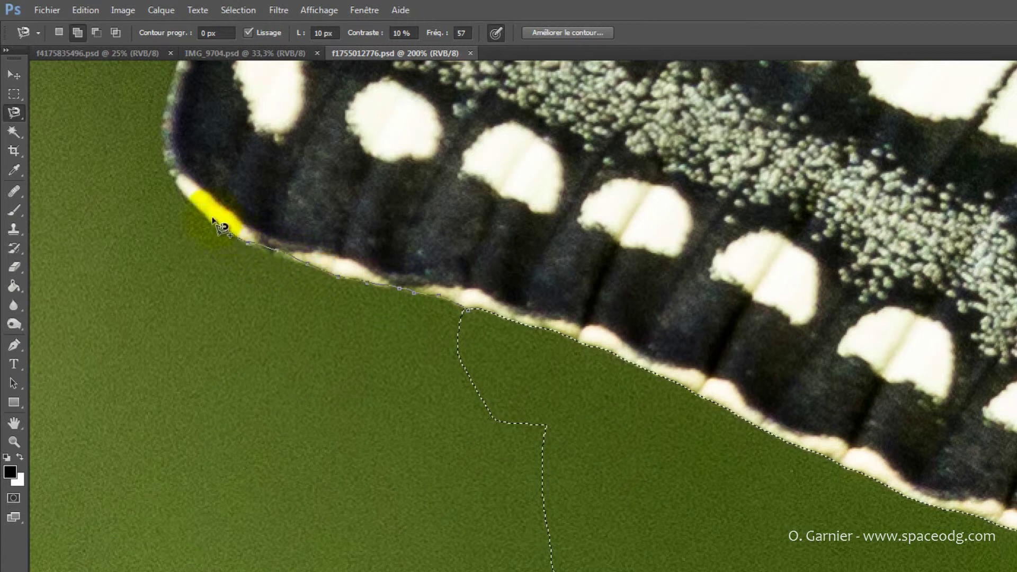
click(136, 198)
click(115, 347)
click(443, 426)
double_click(509, 345)
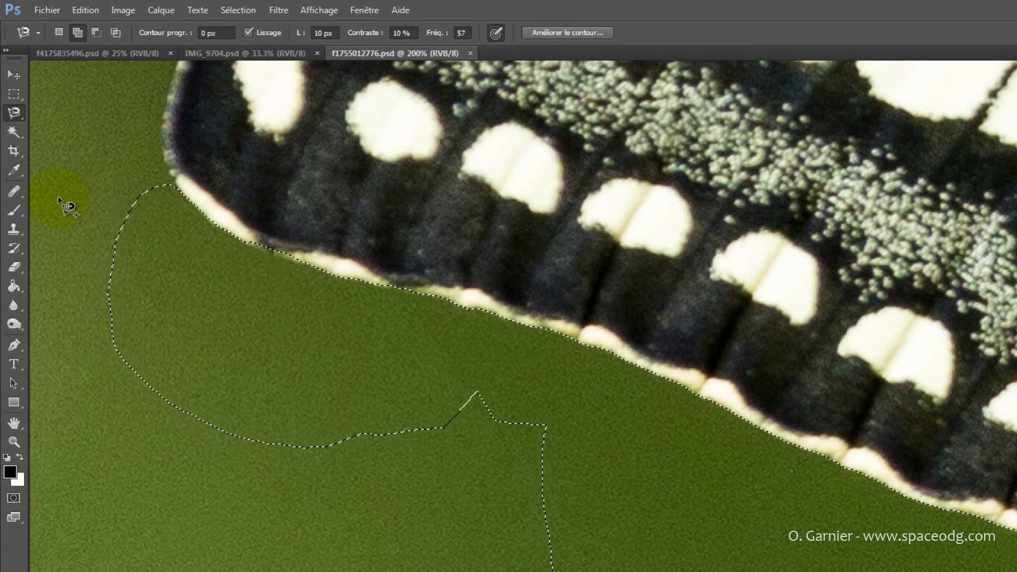
Step: Subtract the small sliver overlapping the dark stretch of the forewing's lower edge from the selection with the Polygonal Lasso
click(15, 115)
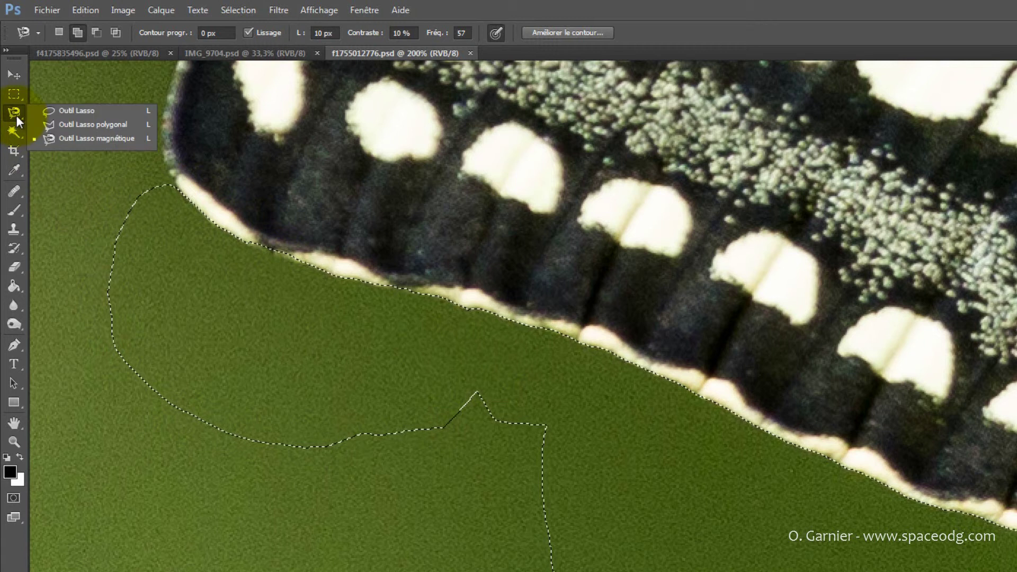
click(77, 125)
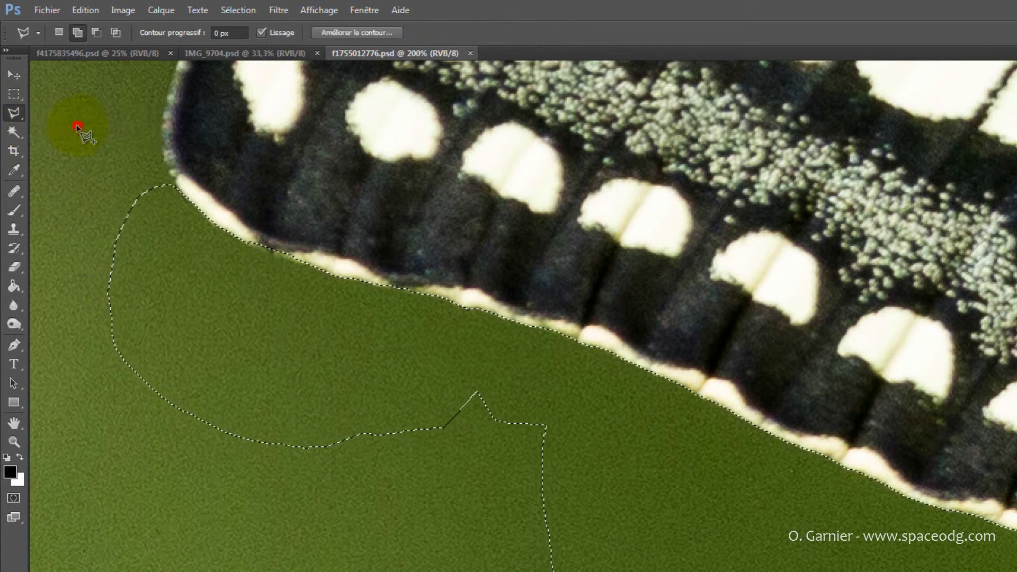
click(97, 32)
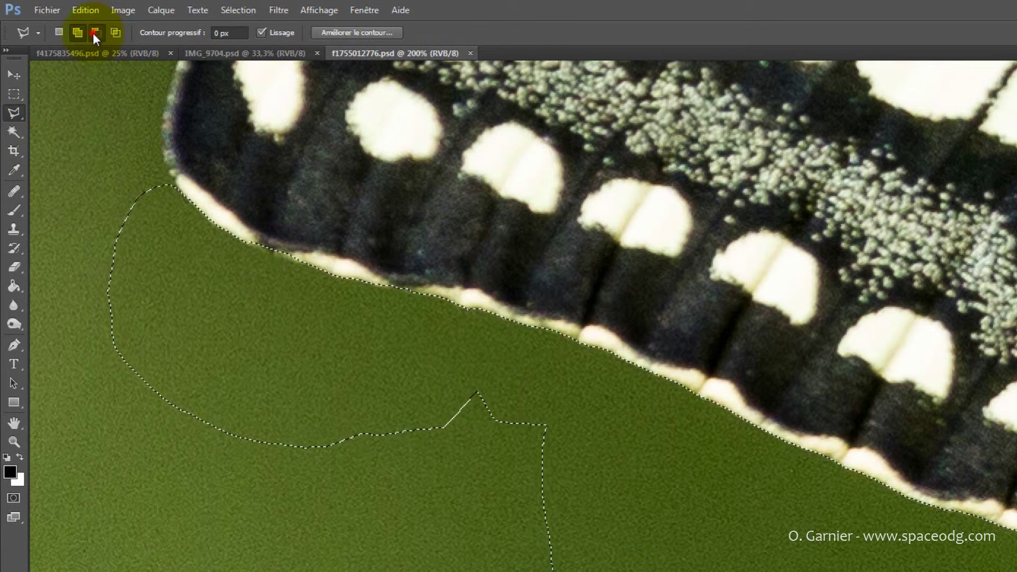
click(288, 258)
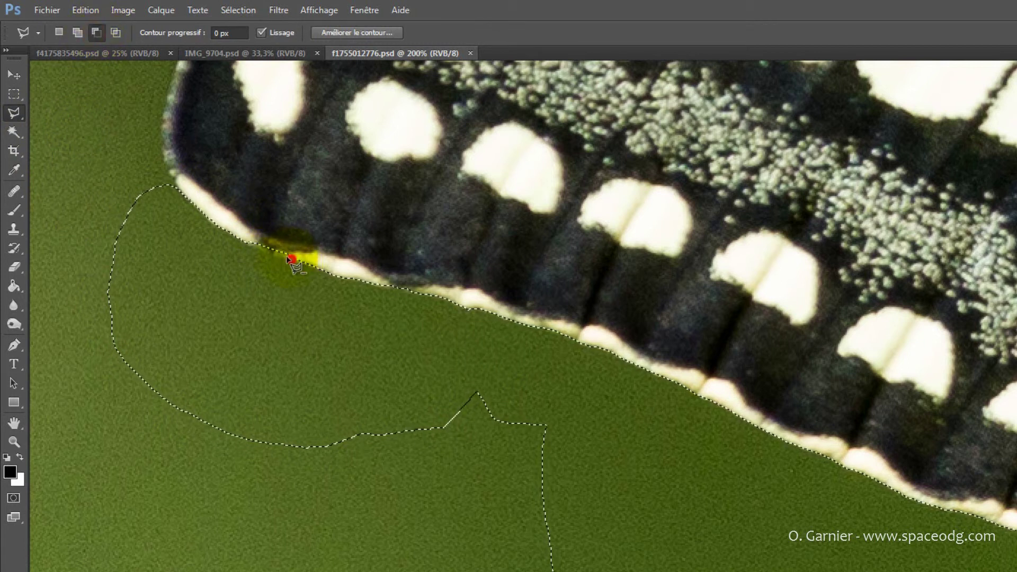
click(264, 249)
click(245, 240)
click(239, 208)
click(297, 258)
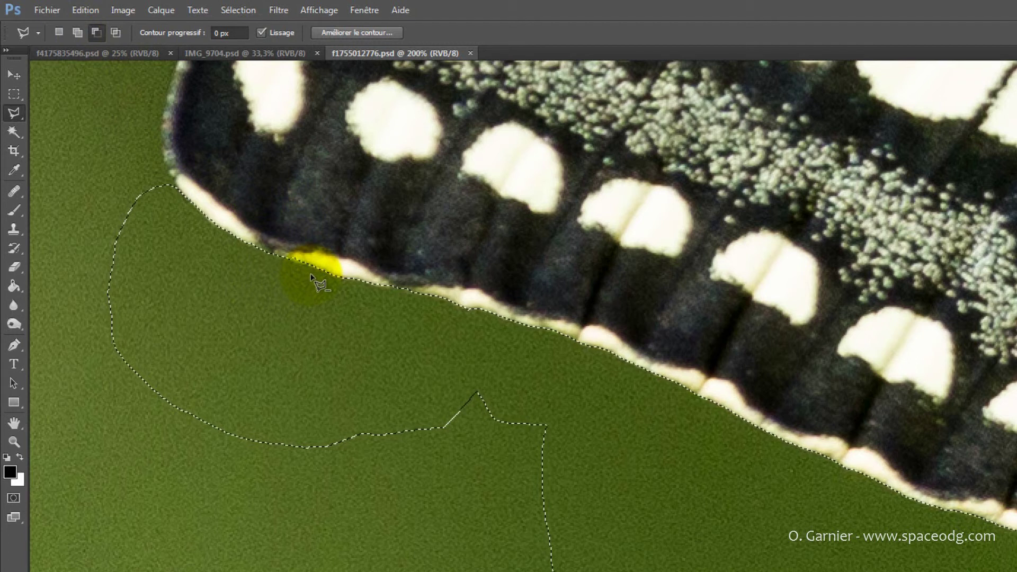
Step: Fit the whole image in view and save the selection as a new channel named Contour_test
double_click(13, 422)
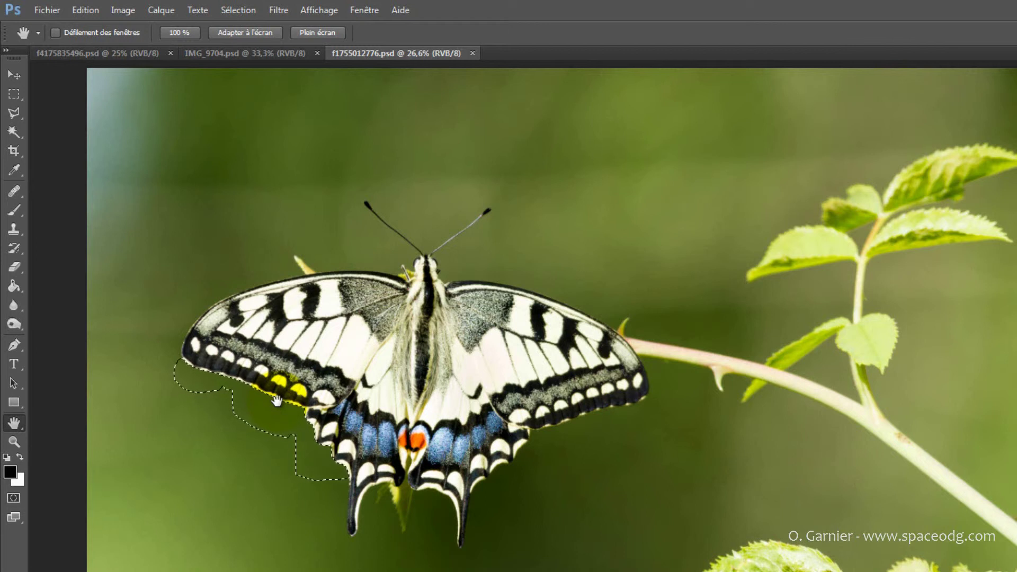
click(238, 11)
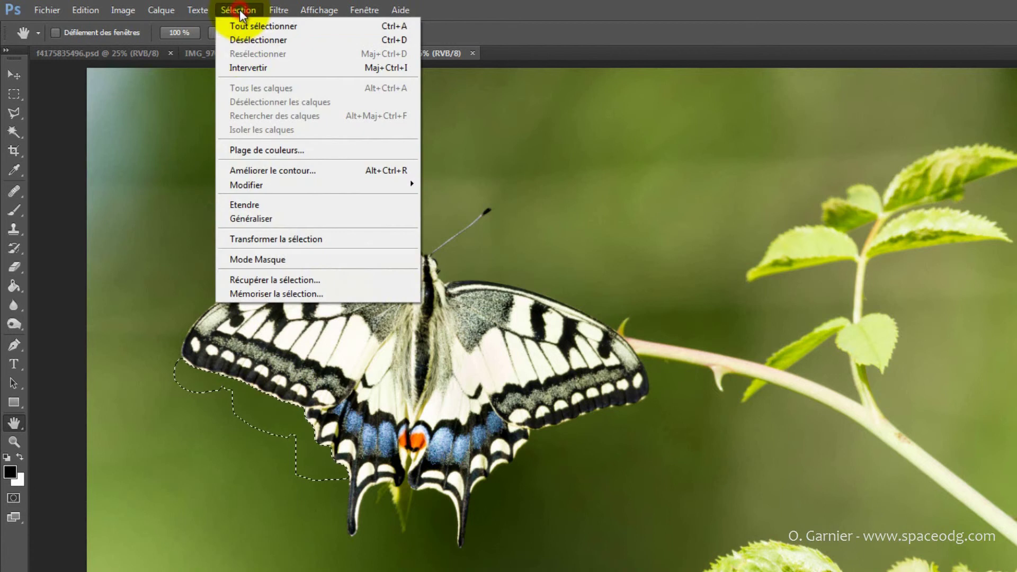
click(251, 294)
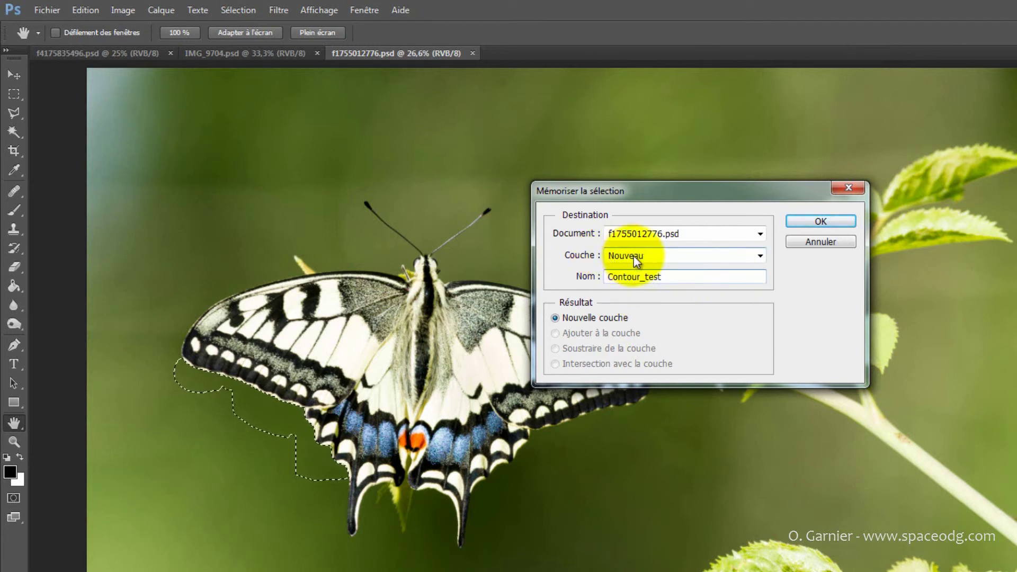
click(814, 225)
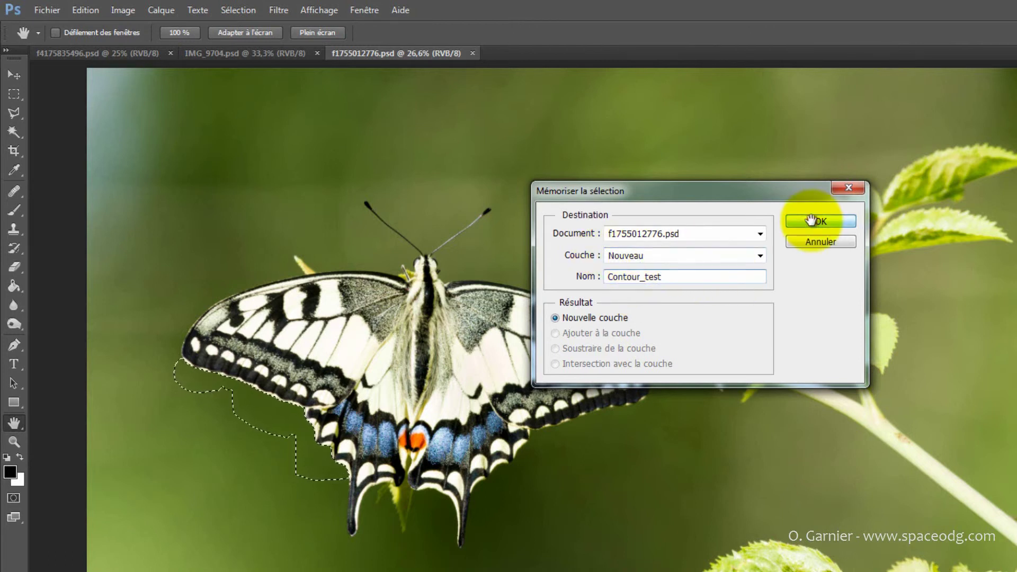
Step: Deselect everything and load the saved Contour_test channel as a new selection
click(246, 17)
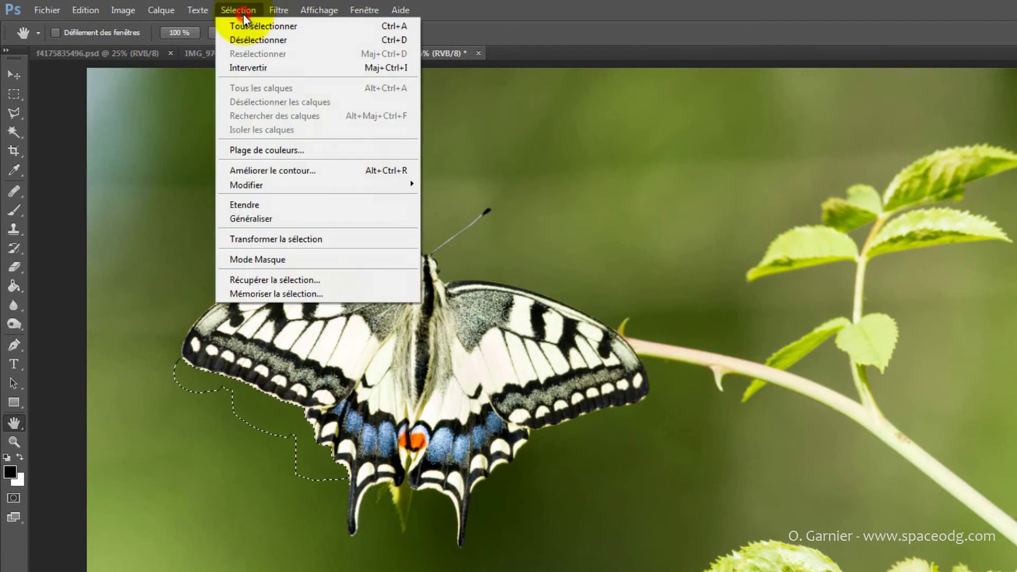
click(246, 41)
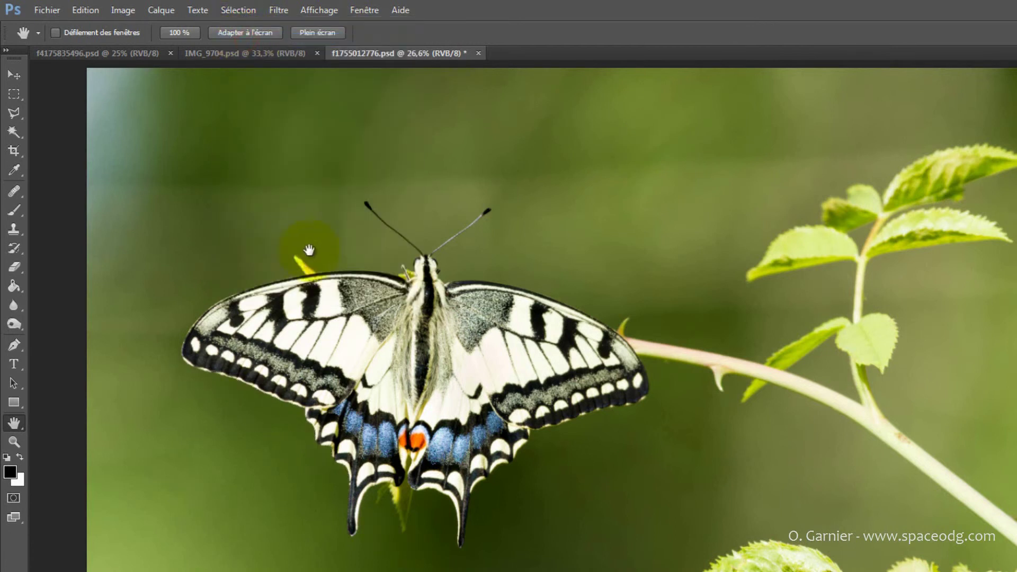
click(245, 10)
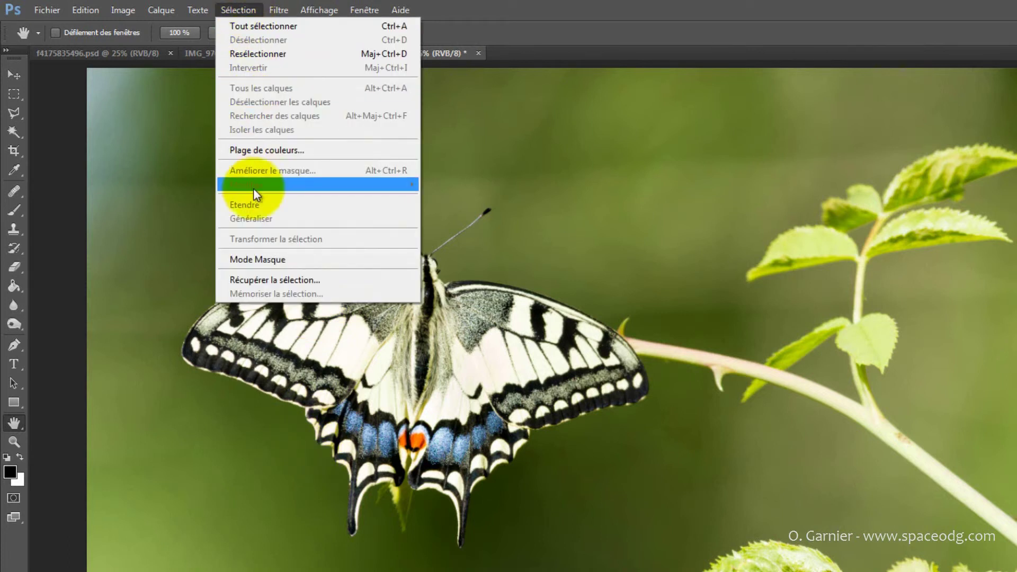
click(257, 279)
click(642, 257)
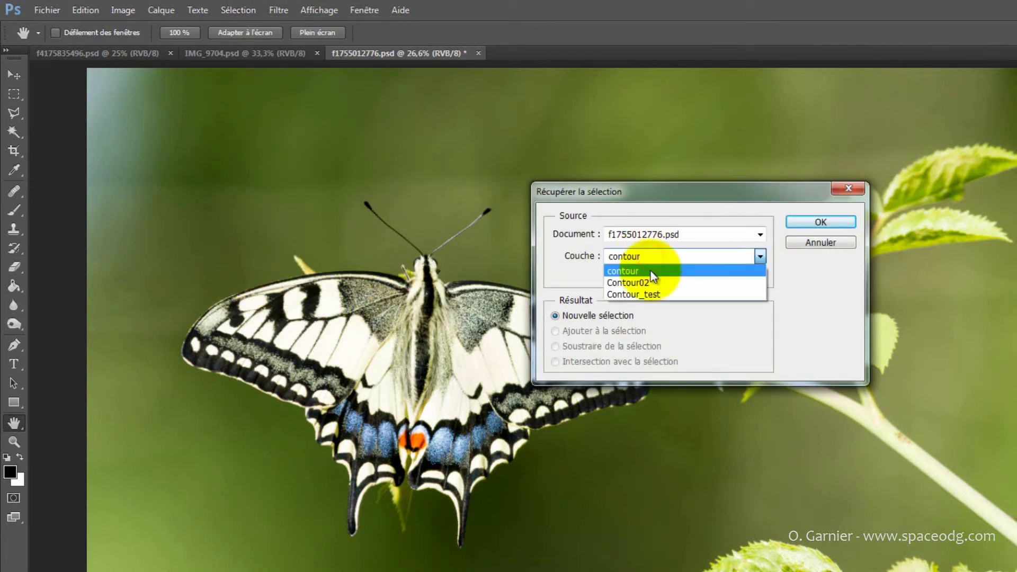
click(640, 296)
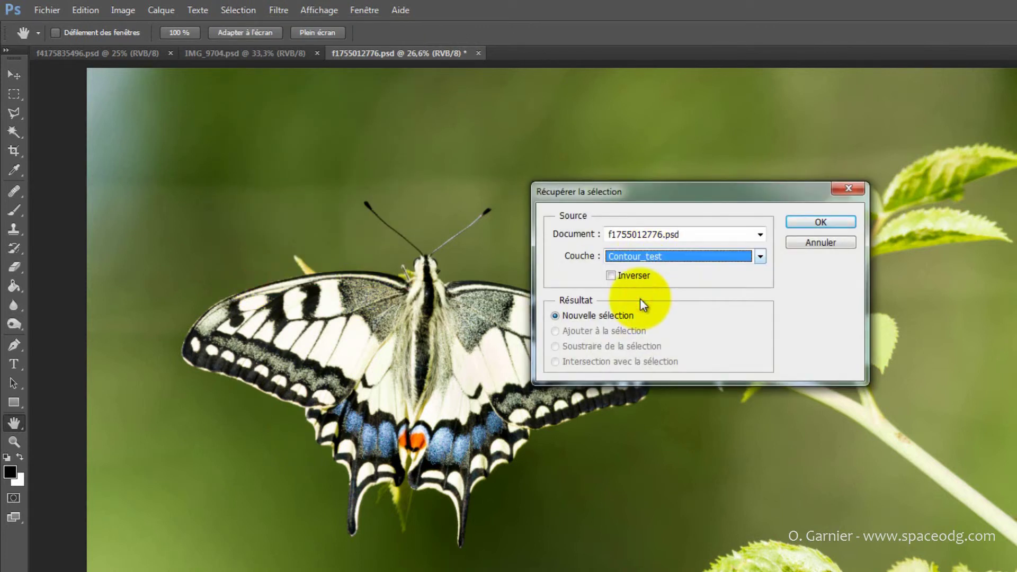
click(801, 224)
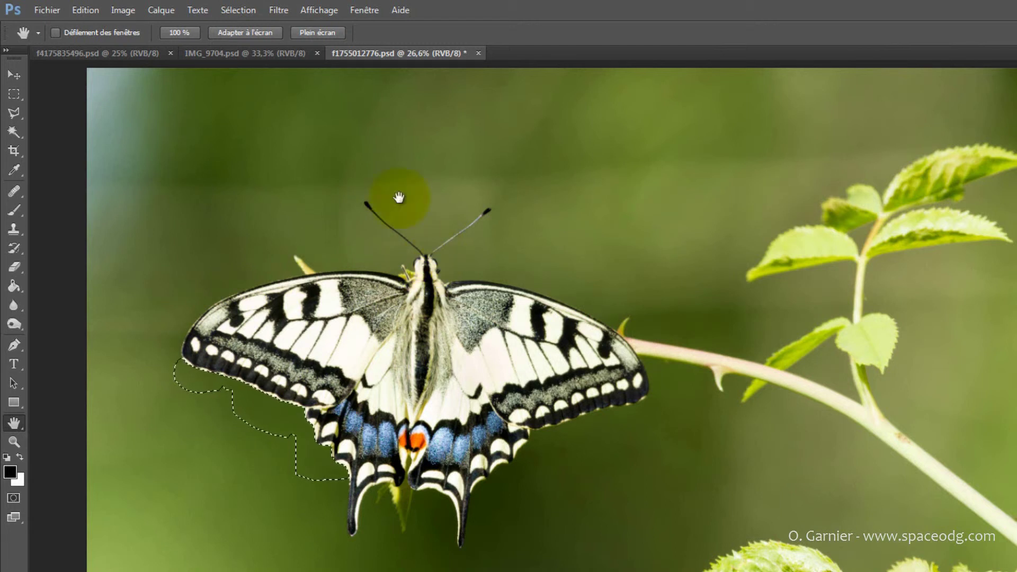
Step: Load the saved channel named contour as a new selection in place of the current one
click(251, 9)
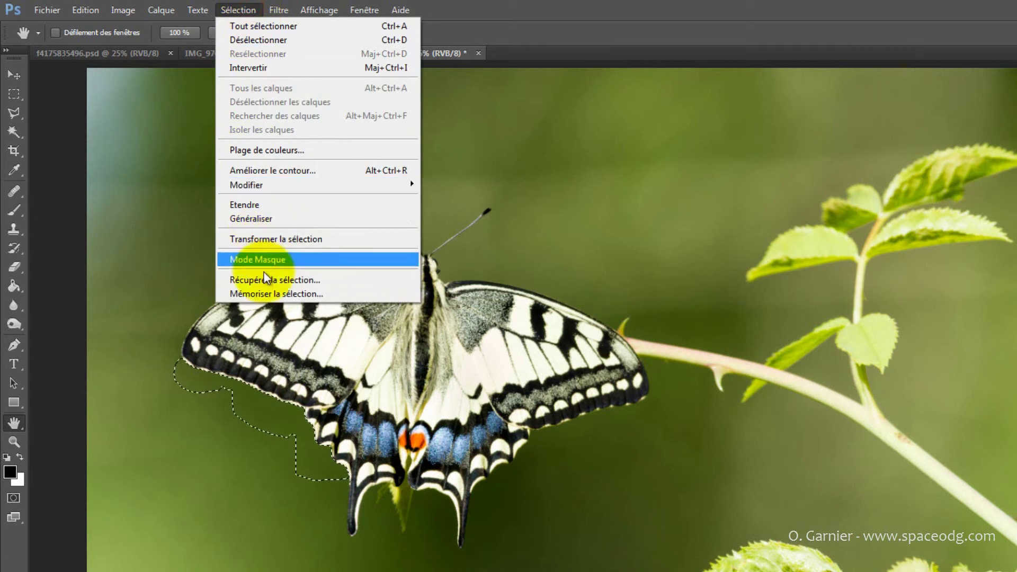
click(265, 280)
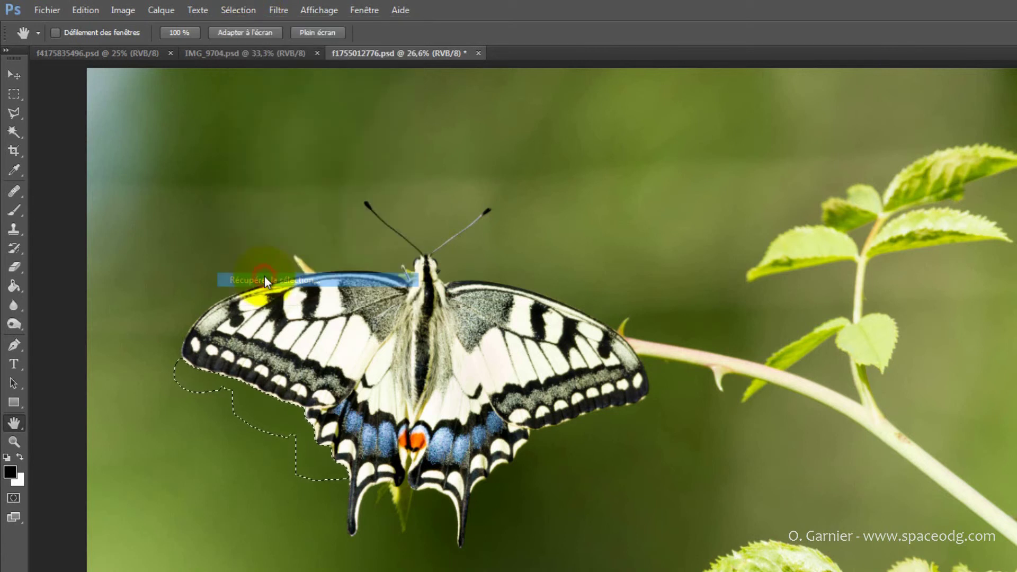
click(628, 258)
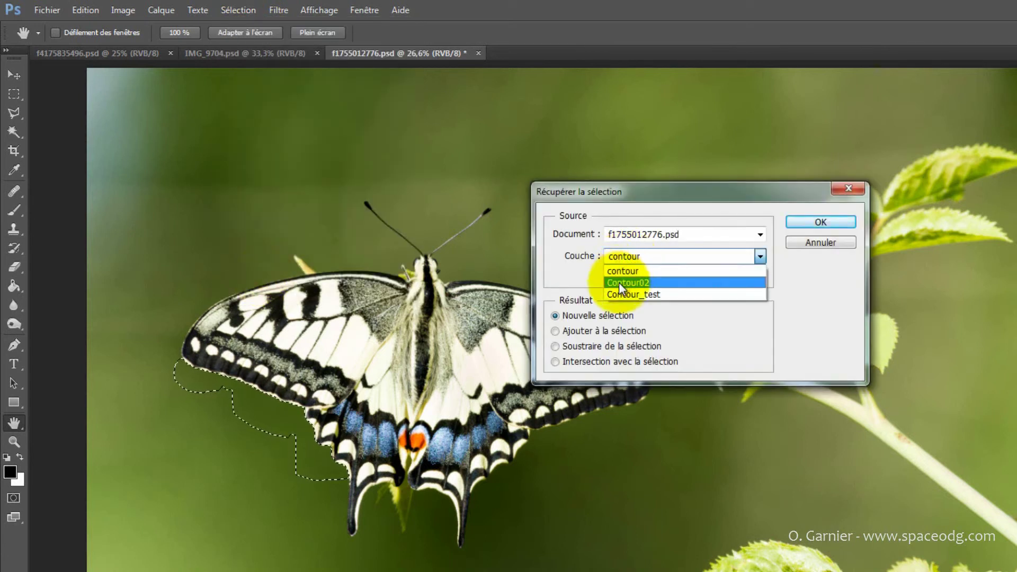
click(621, 270)
click(807, 224)
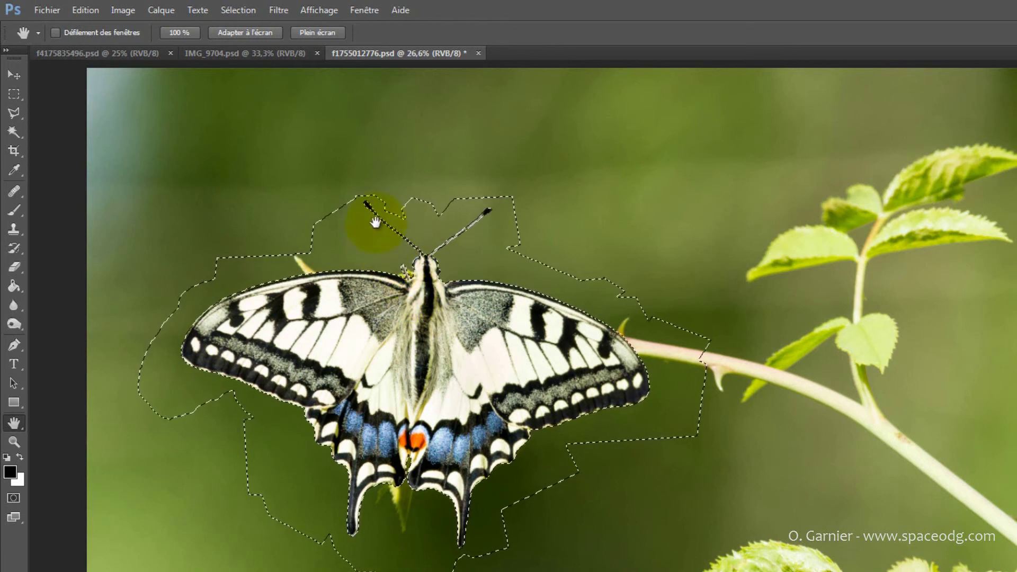
Step: Add the background above the left forewing to the selection with the Polygonal Lasso, enclosing the area out past the image's upper-left corner
click(13, 113)
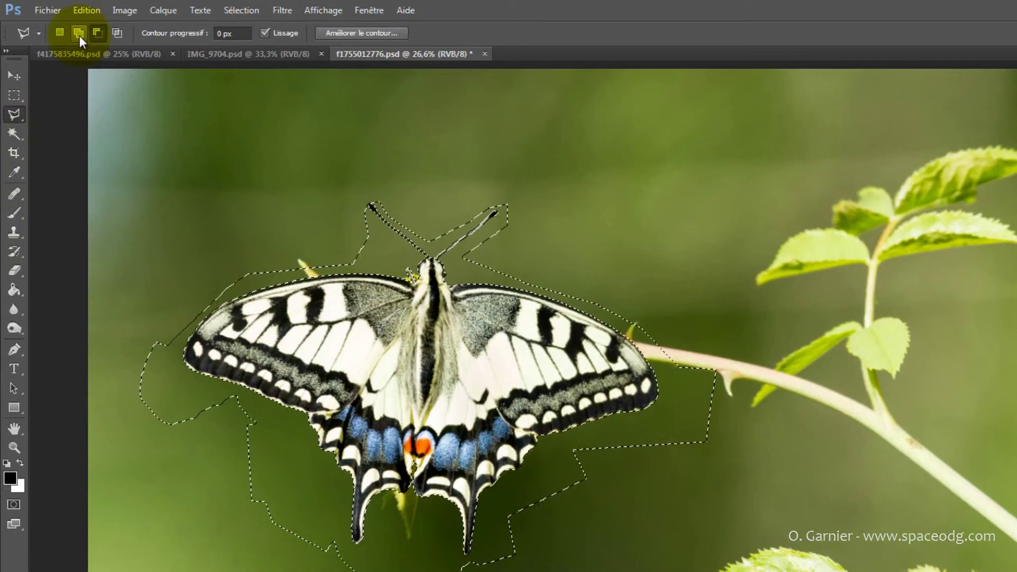
click(77, 32)
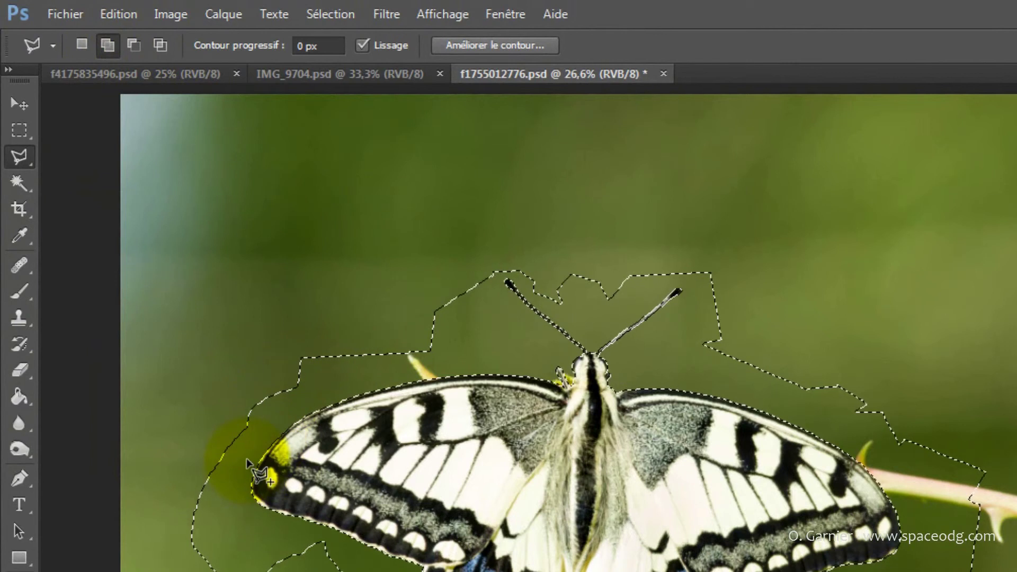
click(243, 480)
click(269, 427)
click(324, 393)
click(424, 374)
mouse_move(514, 358)
mouse_down()
mouse_move(499, 276)
mouse_move(519, 277)
mouse_up()
click(586, 327)
click(629, 307)
click(630, 90)
click(85, 91)
click(77, 507)
double_click(214, 501)
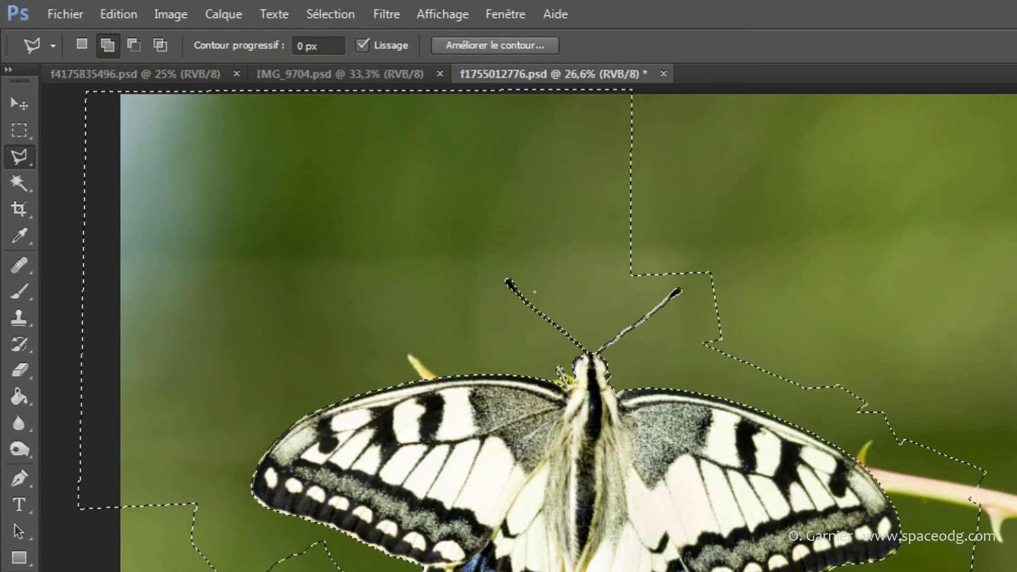
Step: Add the remaining background with the Polygonal Lasso, passing below the butterfly, around the right wing and antenna, and closing outside the image's borders
click(203, 470)
click(216, 518)
click(332, 530)
click(379, 571)
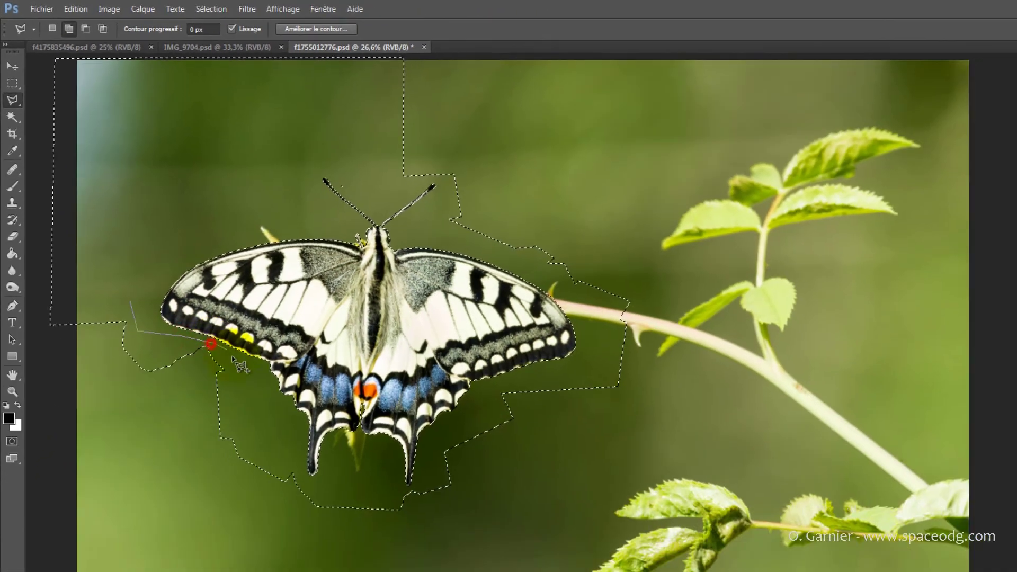
click(277, 450)
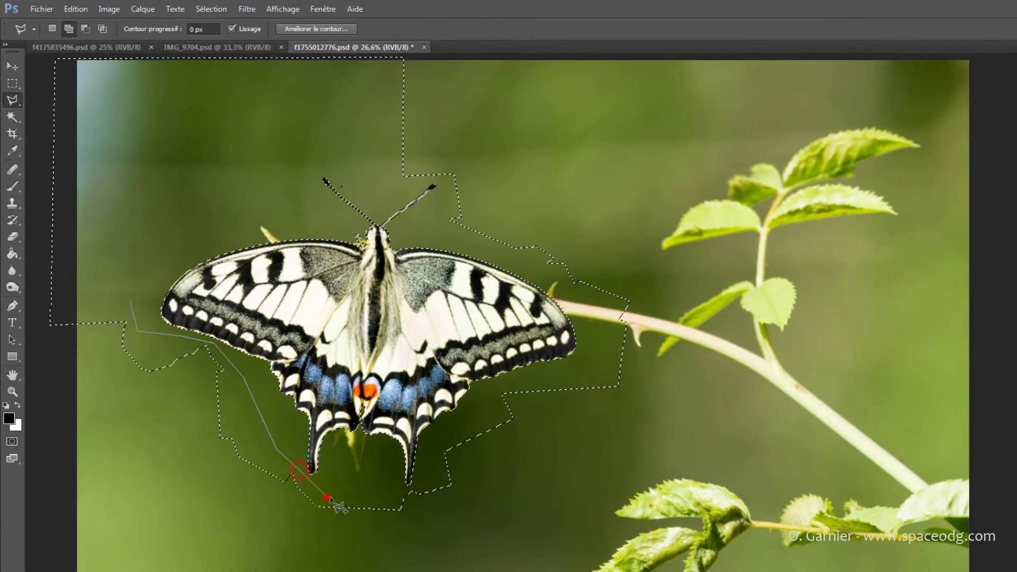
click(380, 498)
click(434, 484)
click(438, 445)
click(462, 422)
click(490, 388)
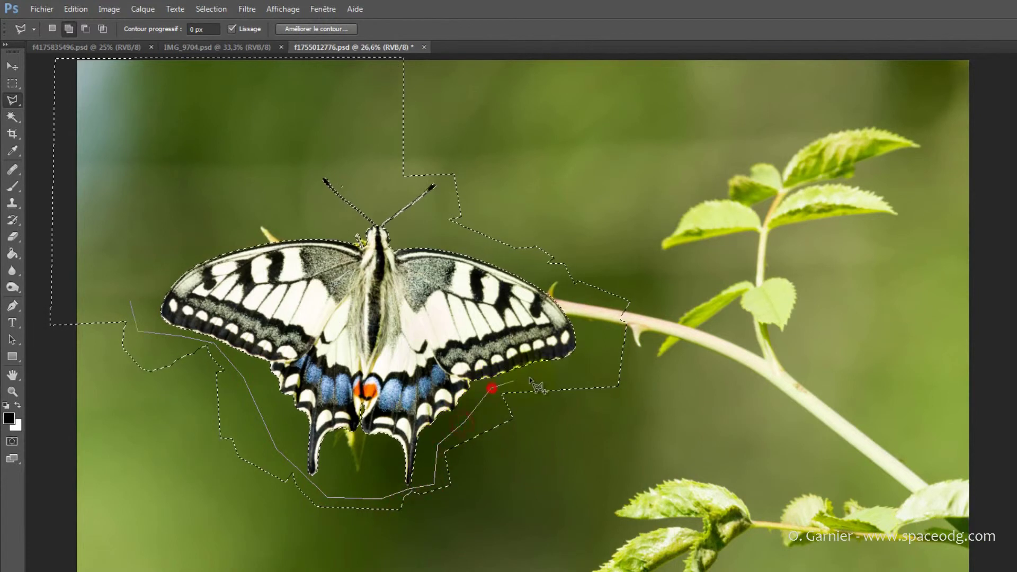
click(592, 351)
click(581, 312)
click(554, 288)
click(488, 246)
click(432, 230)
click(443, 186)
click(433, 180)
click(390, 188)
click(379, 59)
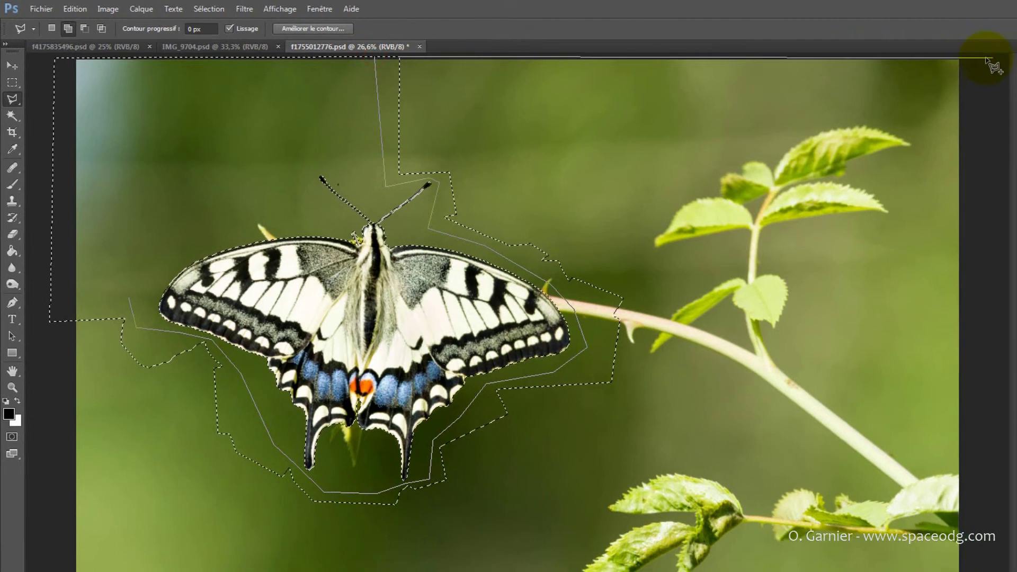
click(987, 59)
click(978, 571)
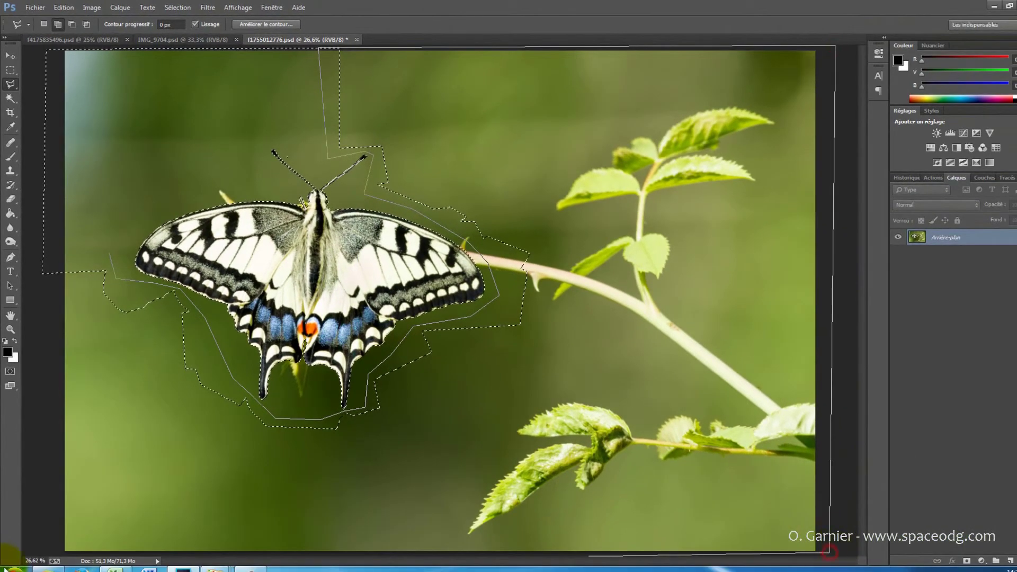
click(37, 552)
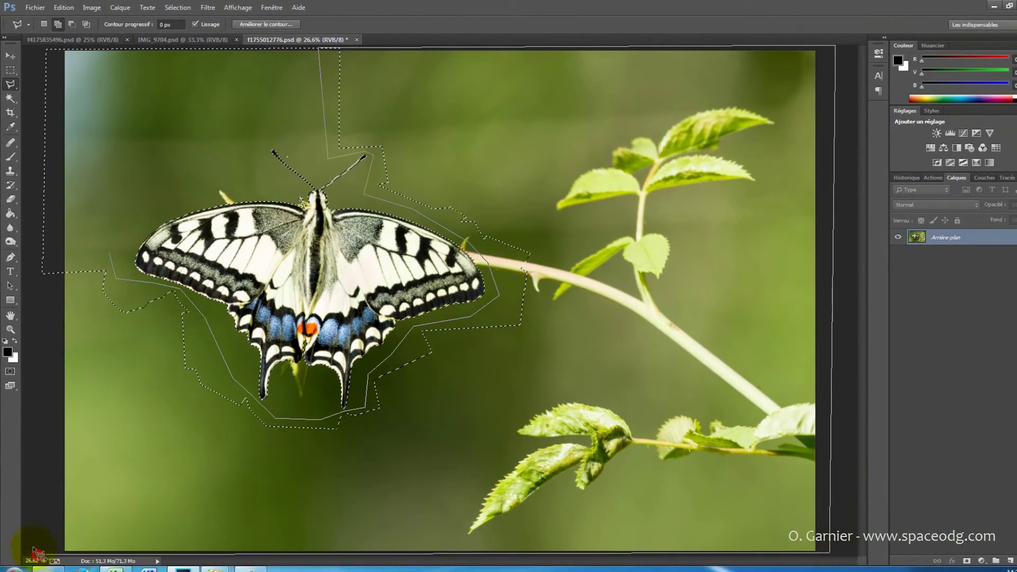
click(32, 244)
click(96, 236)
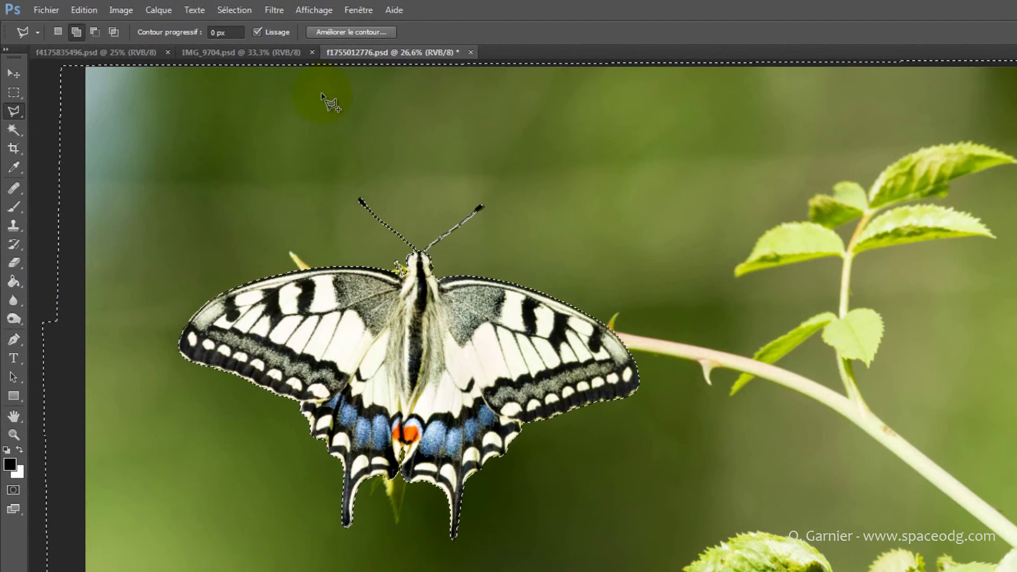
Step: Invert the completed background selection and store the resulting butterfly selection as a new channel named Contour_test2
click(234, 10)
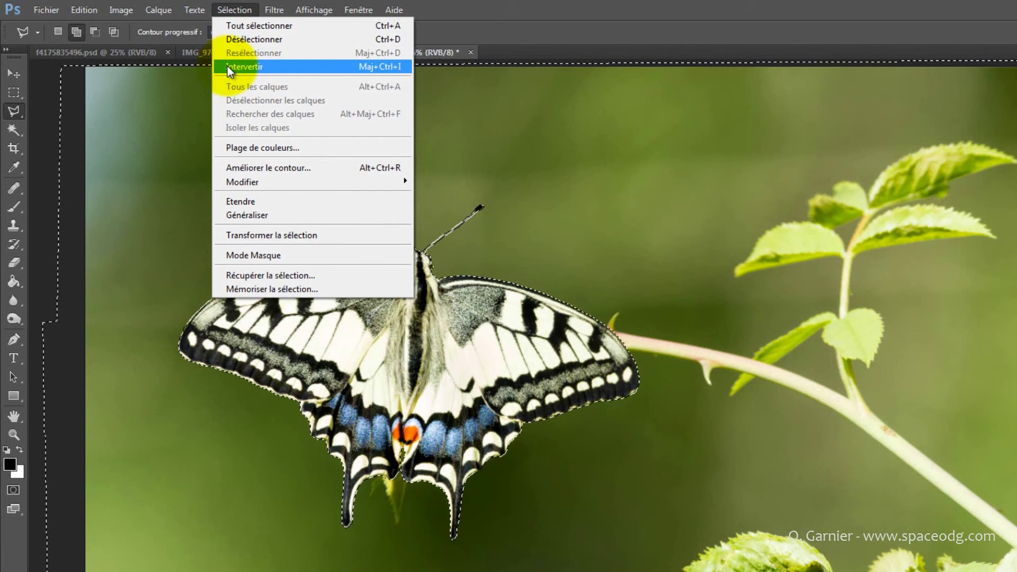
click(244, 67)
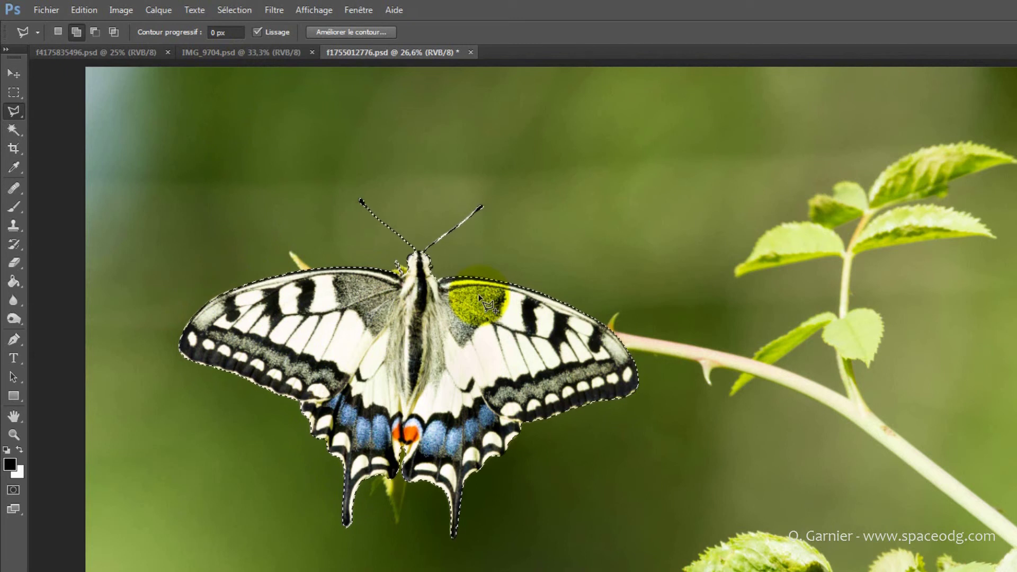
click(240, 9)
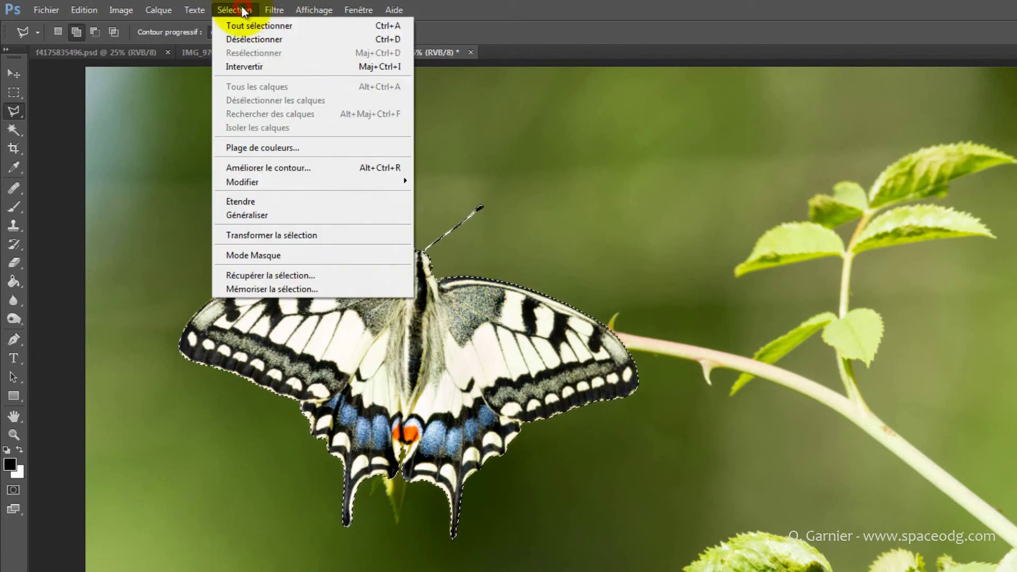
click(250, 290)
click(614, 272)
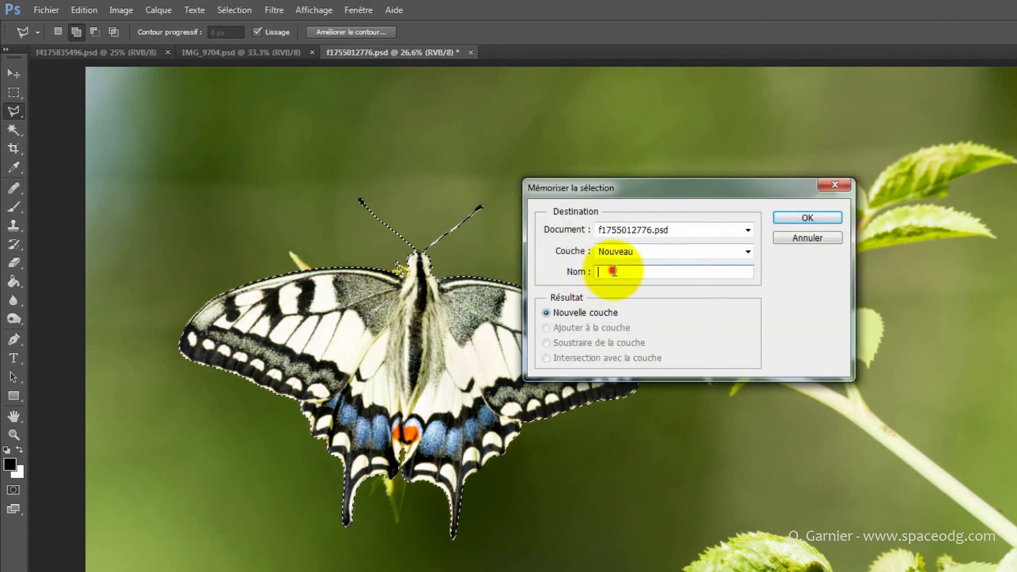
text(Cont)
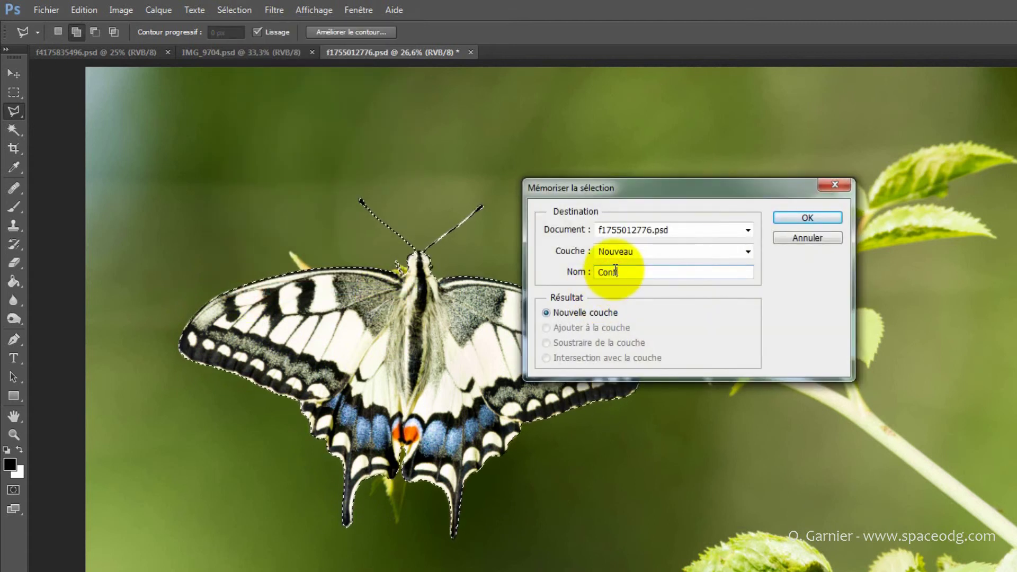
text(our_te)
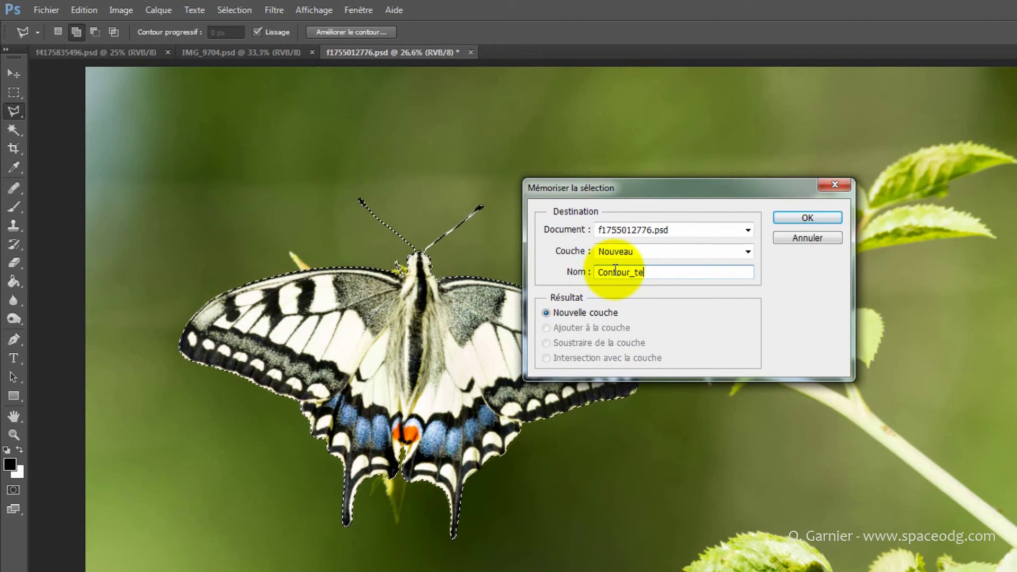
text(st2)
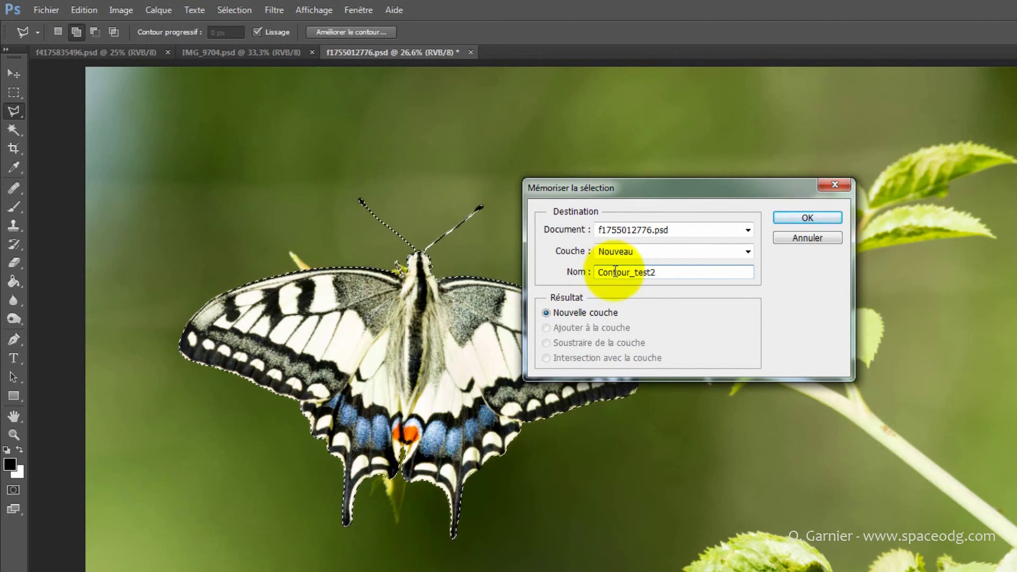
click(789, 219)
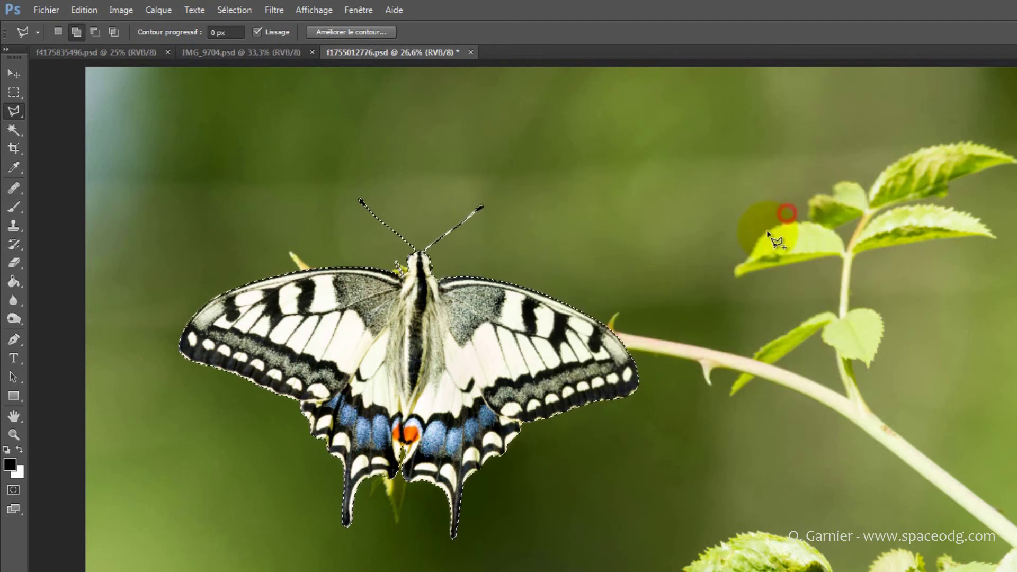
Step: Save the image file and deselect the butterfly
click(46, 10)
click(43, 166)
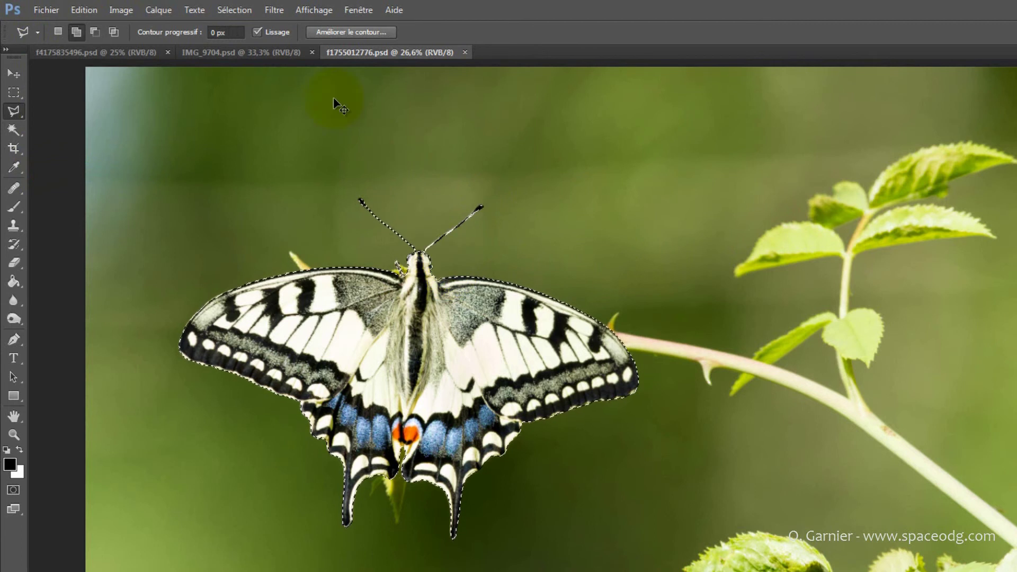
click(233, 10)
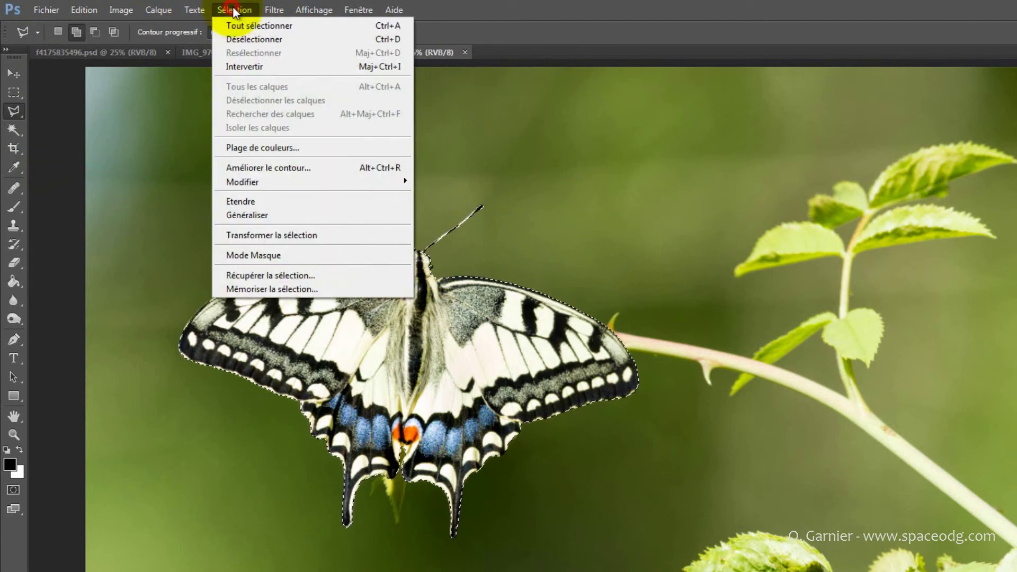
click(232, 41)
Step: Load the saved Contour_test2 channel as a new selection
click(249, 10)
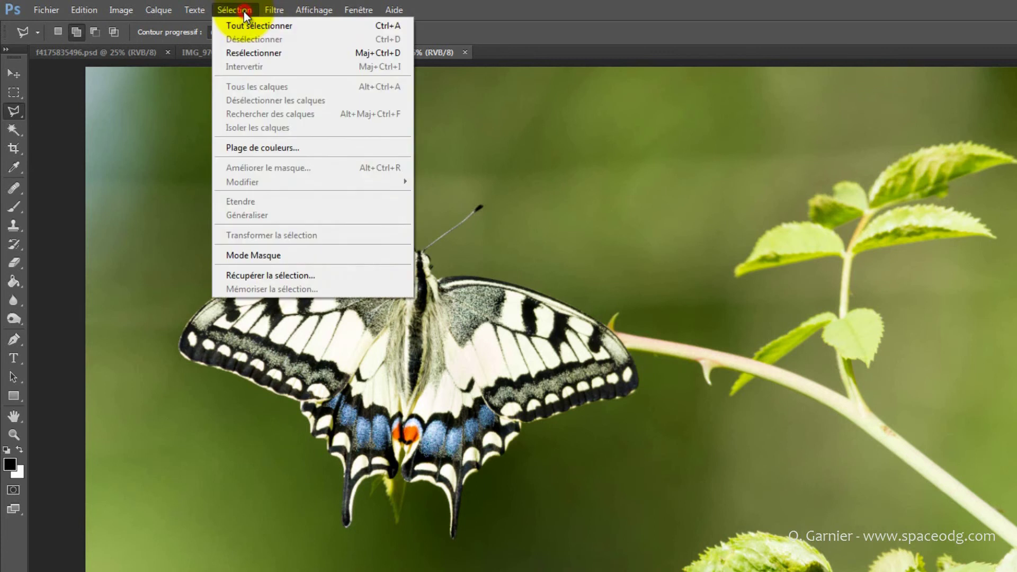
click(246, 275)
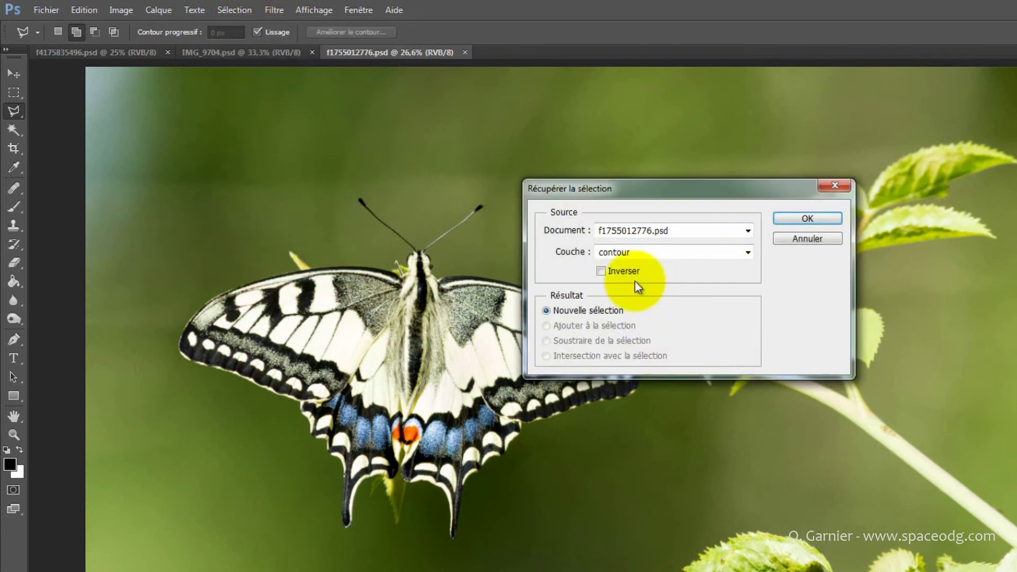
click(628, 251)
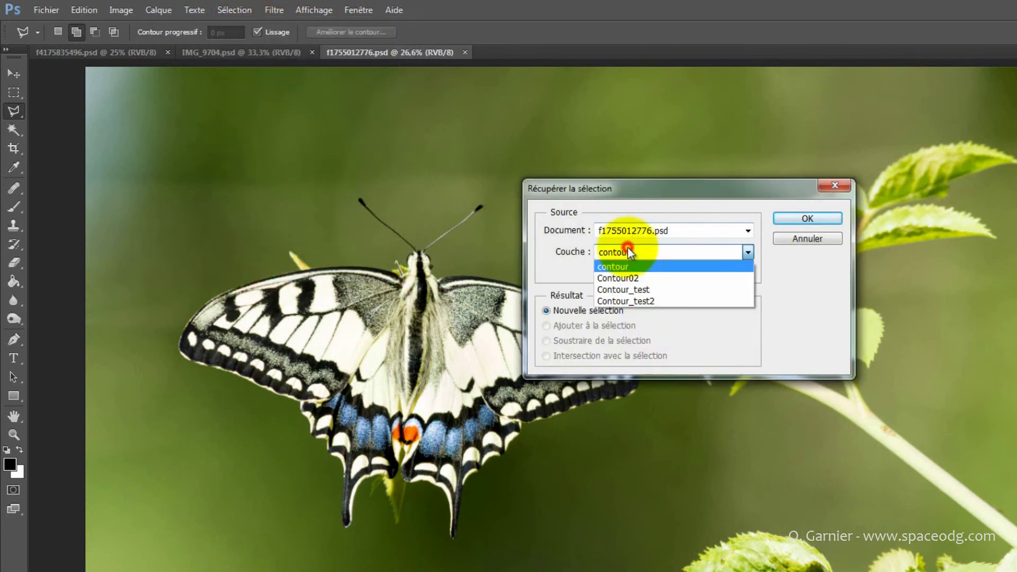
click(621, 301)
click(808, 218)
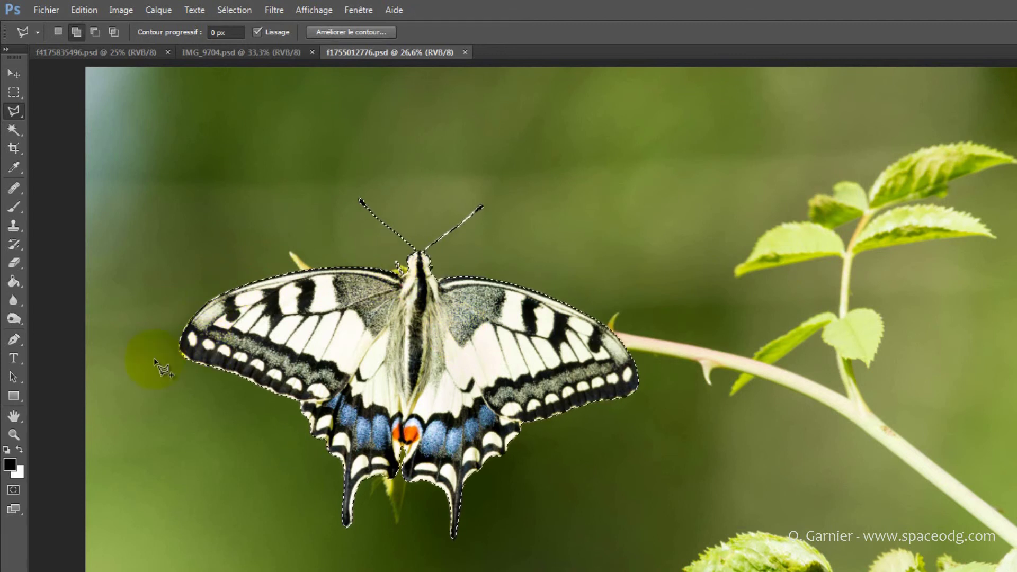
Step: Open Améliorer le contour for the butterfly selection and set its preview to Sur noir
click(14, 434)
drag(193, 333, 244, 278)
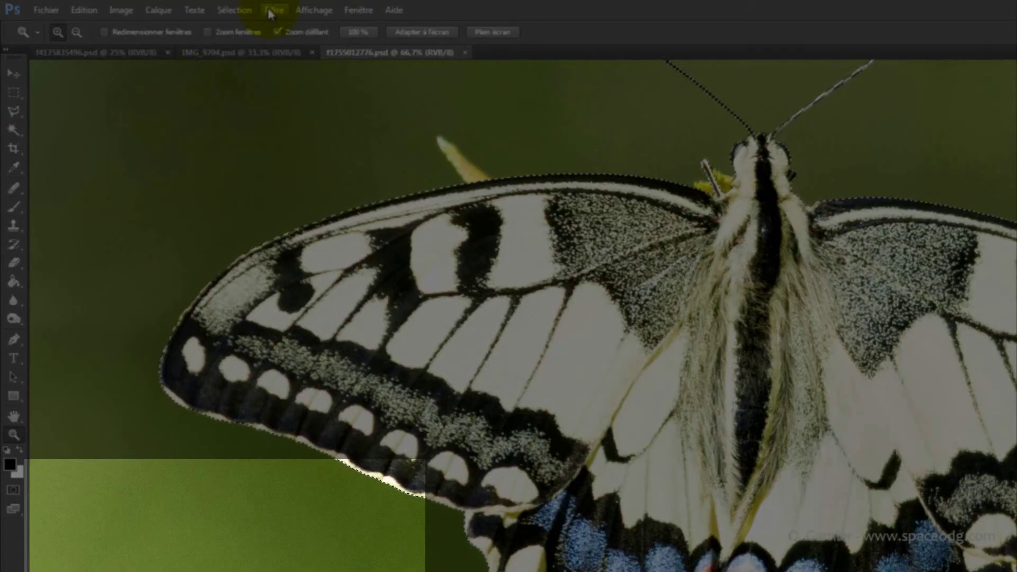
click(234, 10)
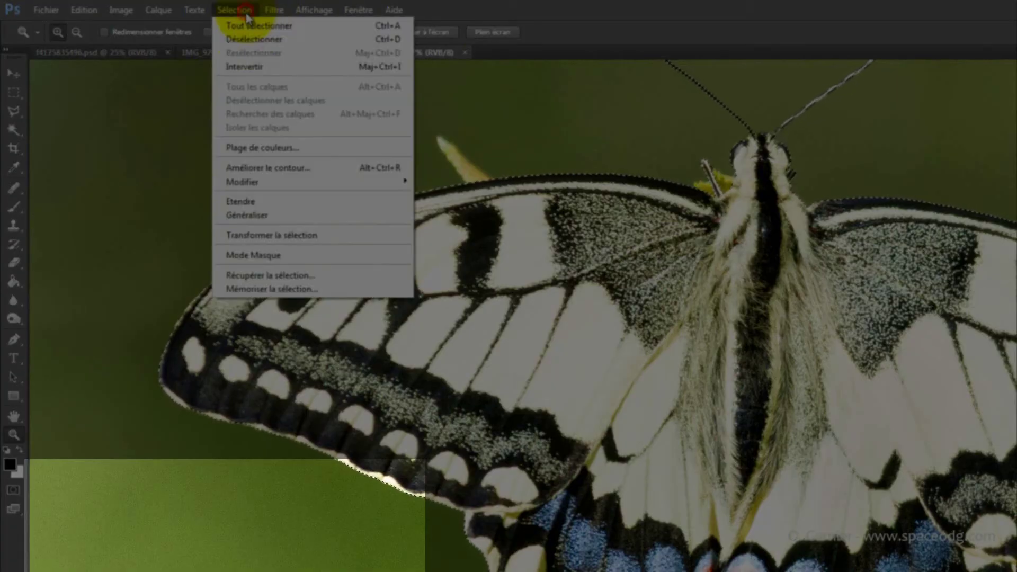
click(250, 169)
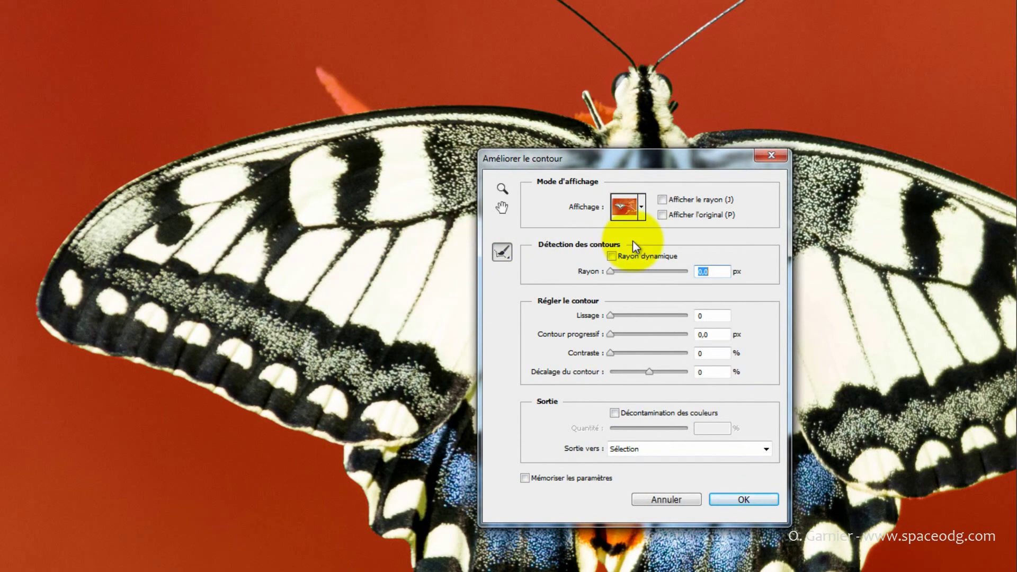
click(641, 205)
click(559, 245)
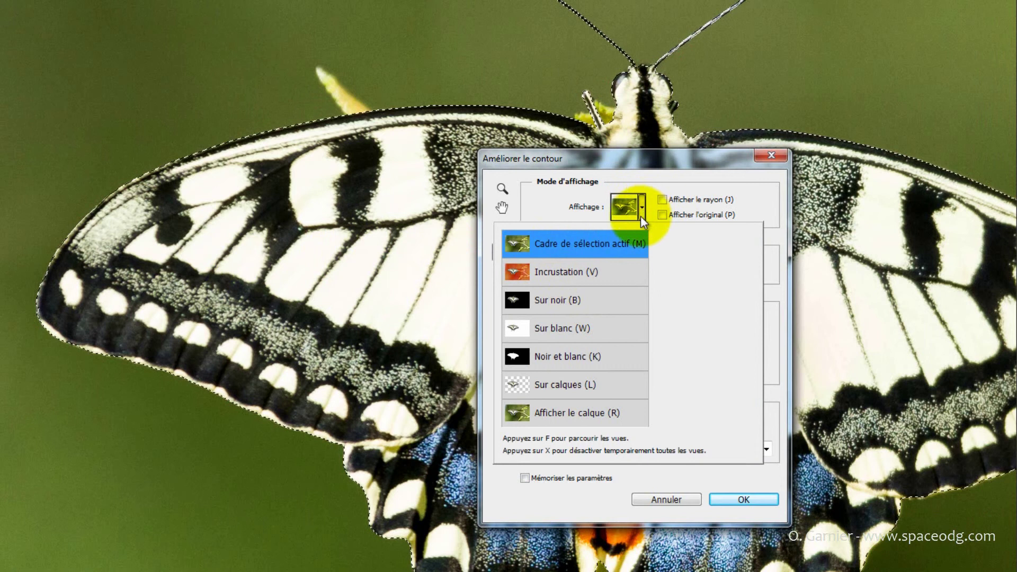
click(557, 299)
click(642, 204)
click(642, 202)
click(642, 203)
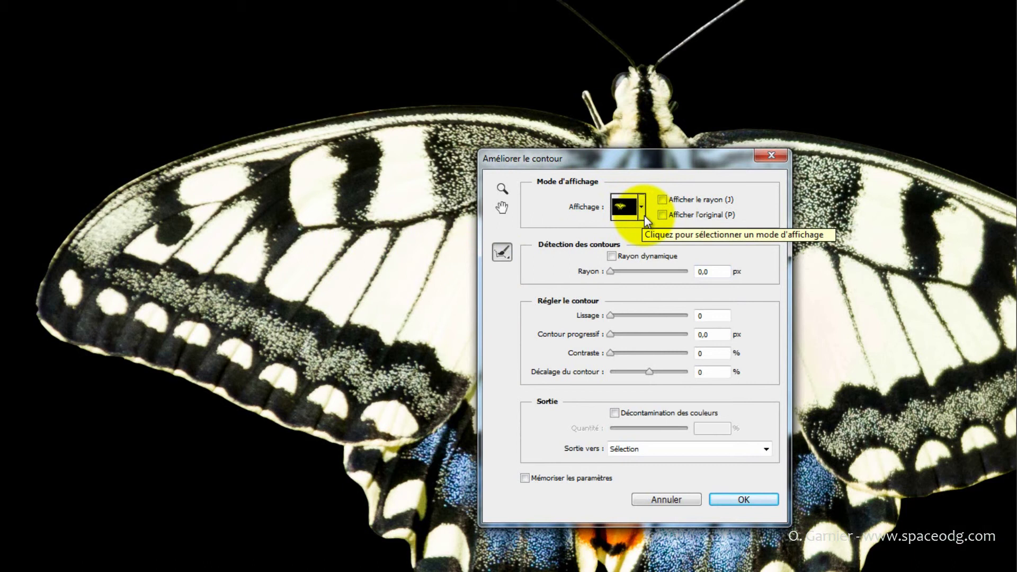
drag(640, 161, 613, 115)
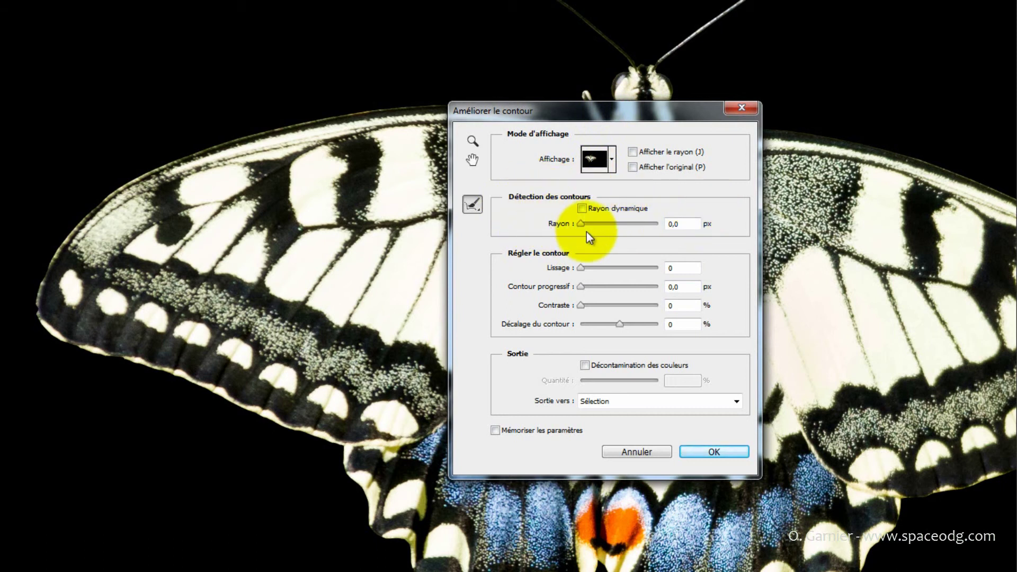
Step: Set the edge smoothing (Lissage) of the butterfly selection to 2
mouse_move(254, 147)
mouse_down()
mouse_move(519, 108)
mouse_move(391, 105)
mouse_move(424, 127)
mouse_up()
click(512, 228)
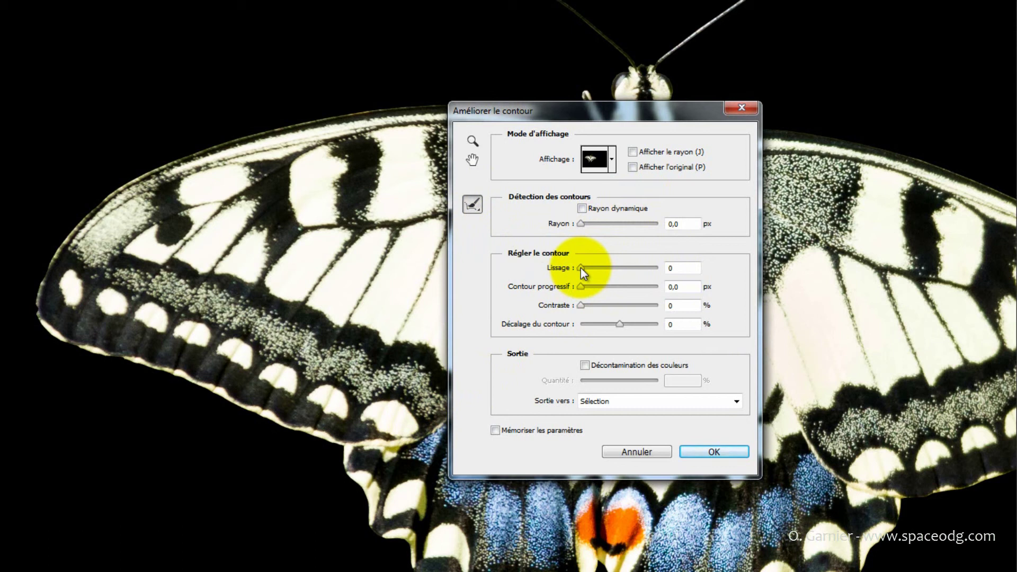
click(679, 268)
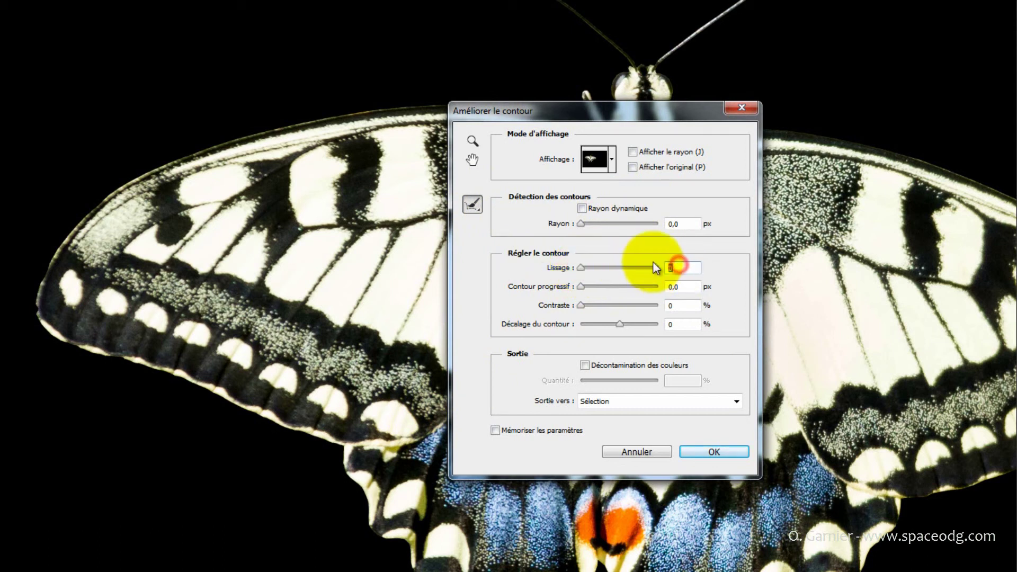
text(2)
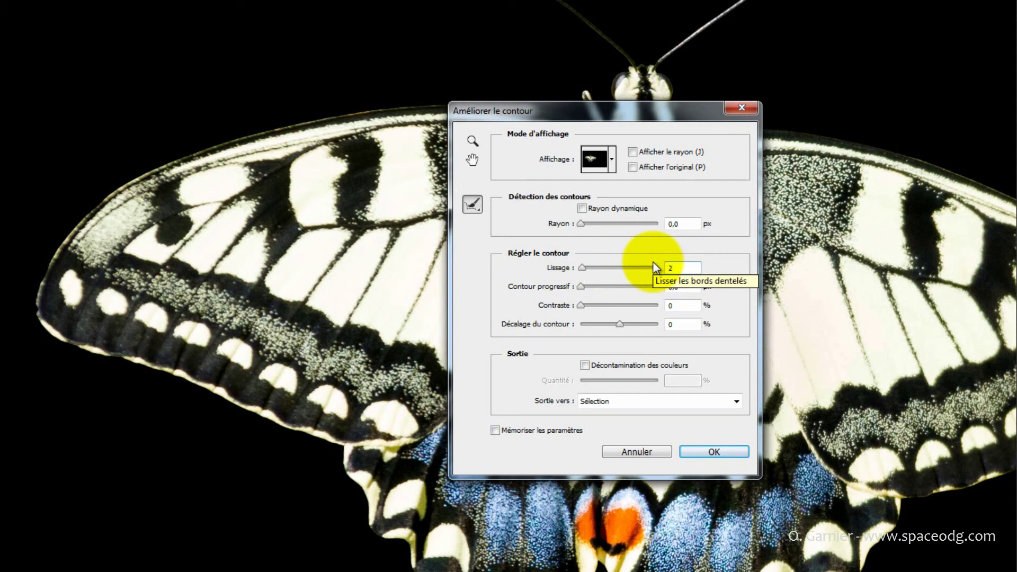
Step: Switch the edge refinement preview to Incrustation
click(681, 287)
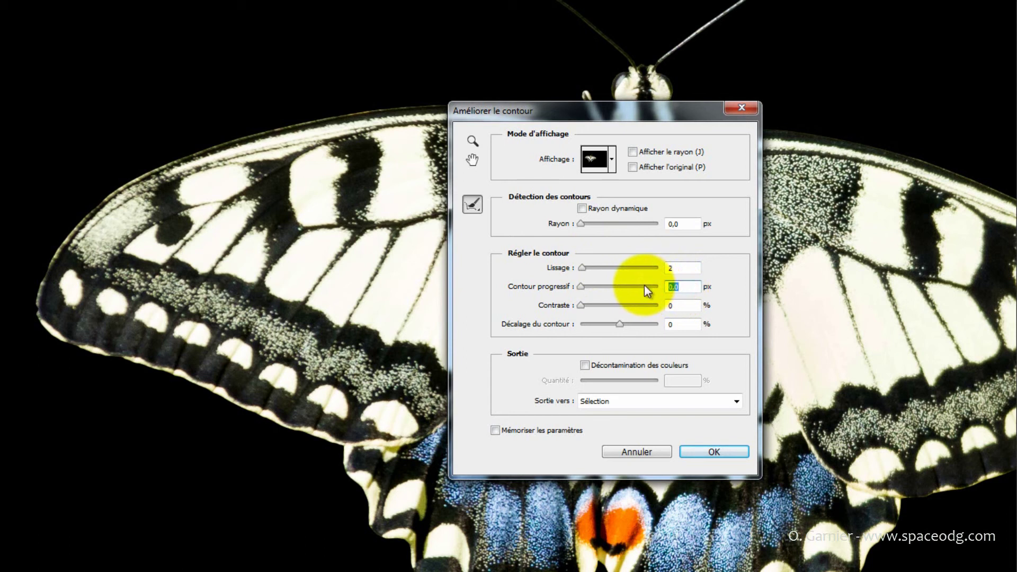
click(610, 160)
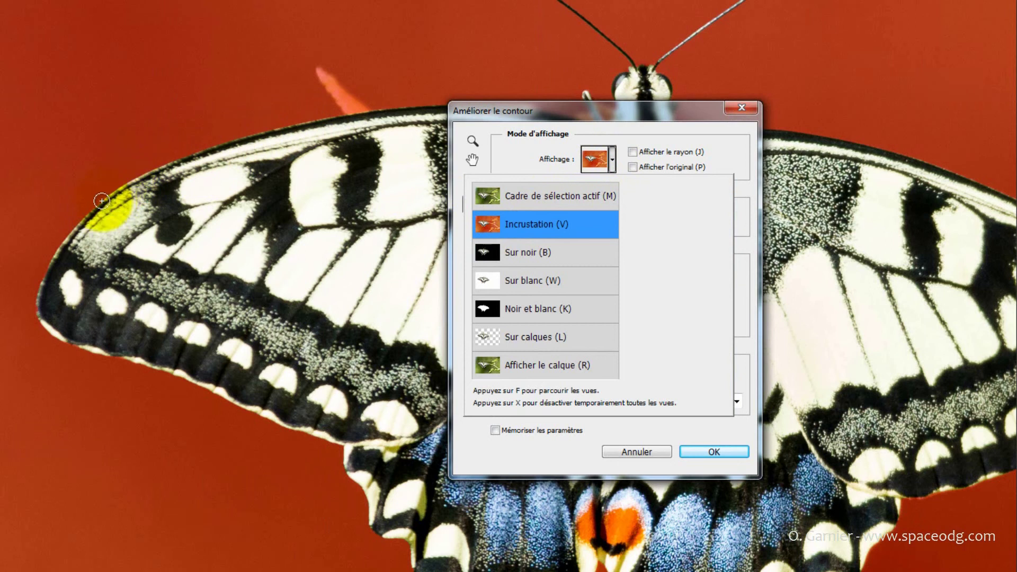
click(612, 162)
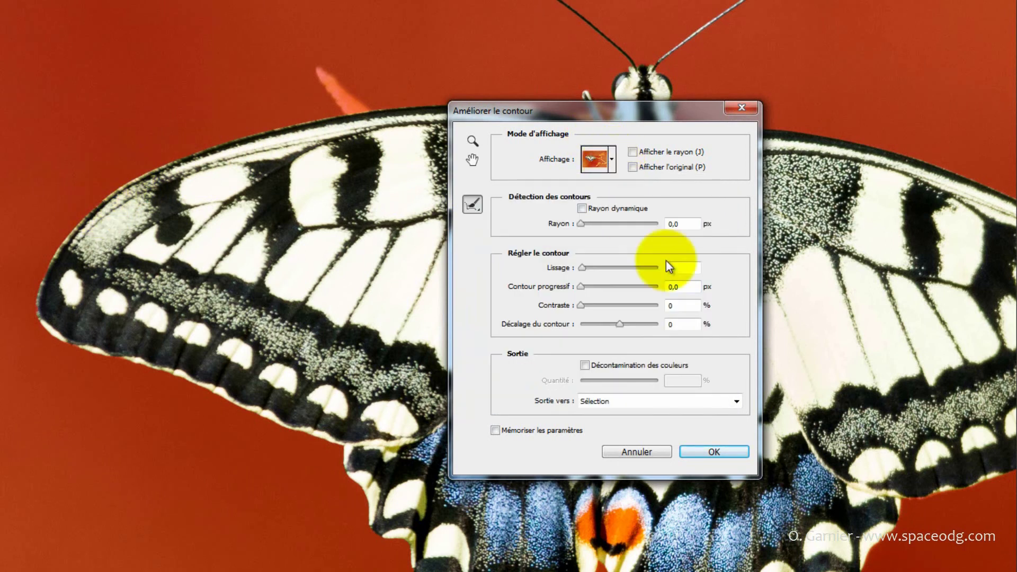
Step: Try a Contour progressif of 1 px on the selection edge and raise it to 2 px
double_click(691, 287)
text(1)
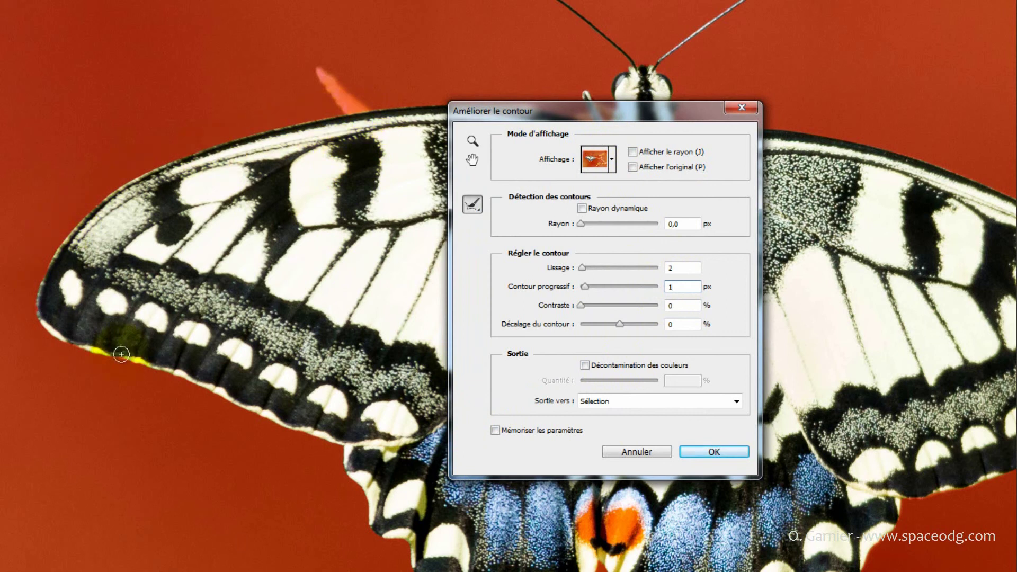
double_click(673, 285)
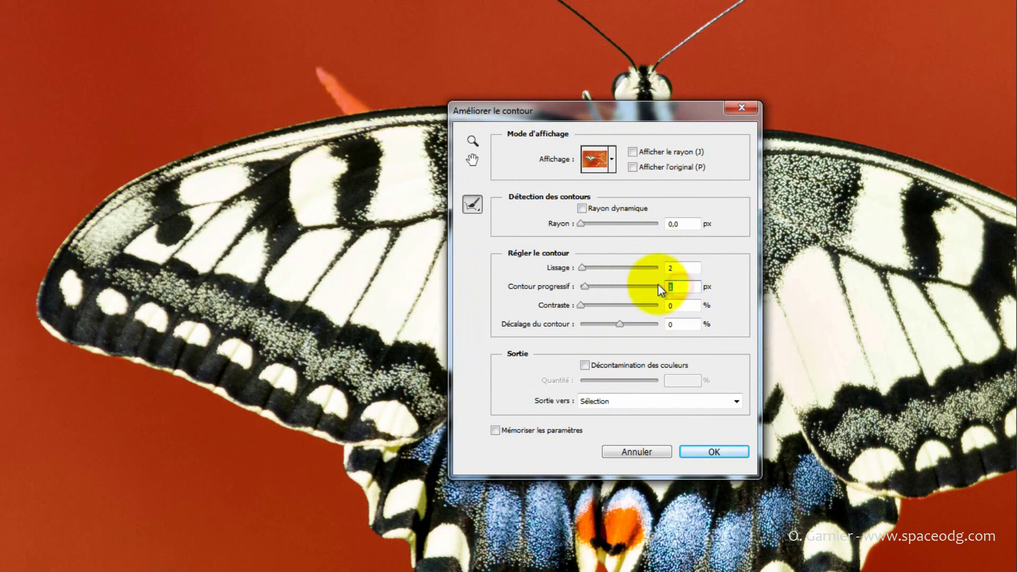
text(2)
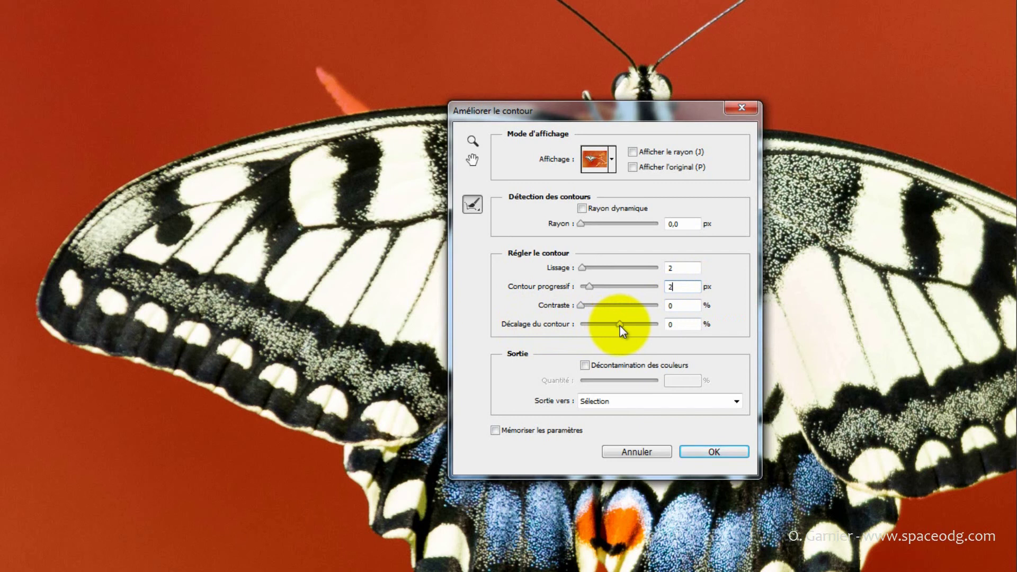
Step: Set Décalage du contour to -1 % and apply the edge refinement to the butterfly selection
double_click(672, 324)
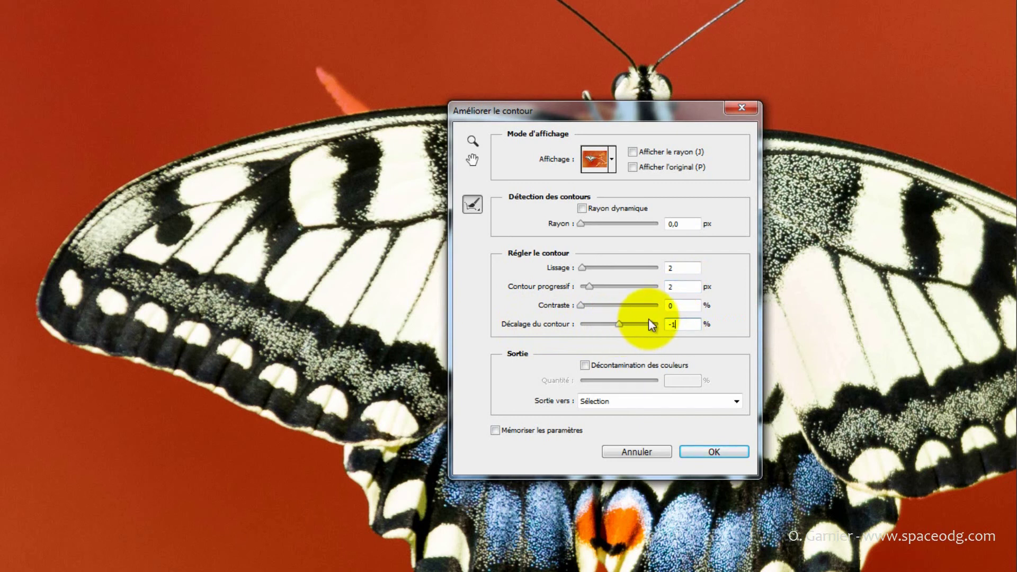
text(-1)
key(z)
click(690, 449)
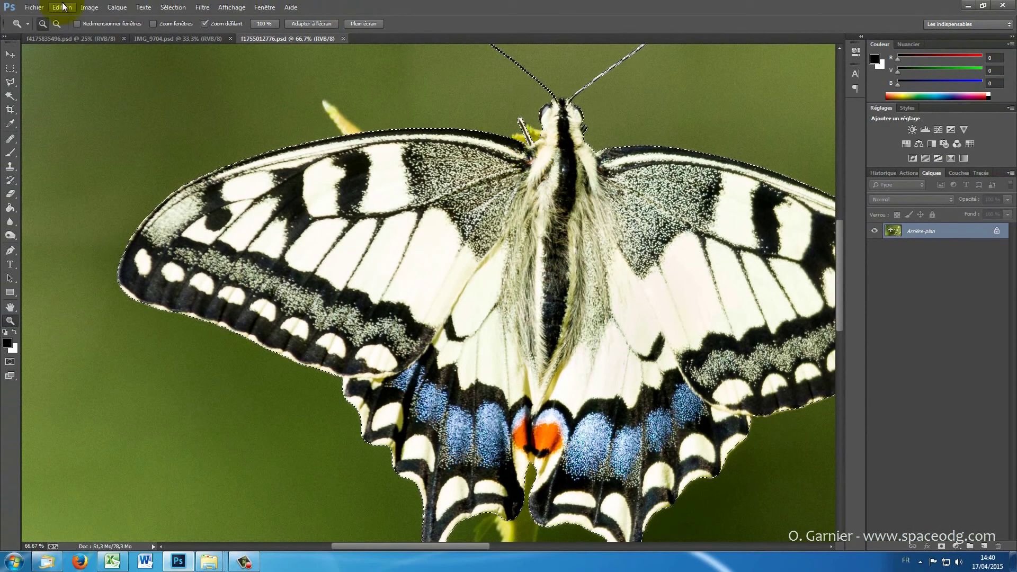
Step: Copy the selected butterfly and paste it onto a new layer above the background
click(59, 5)
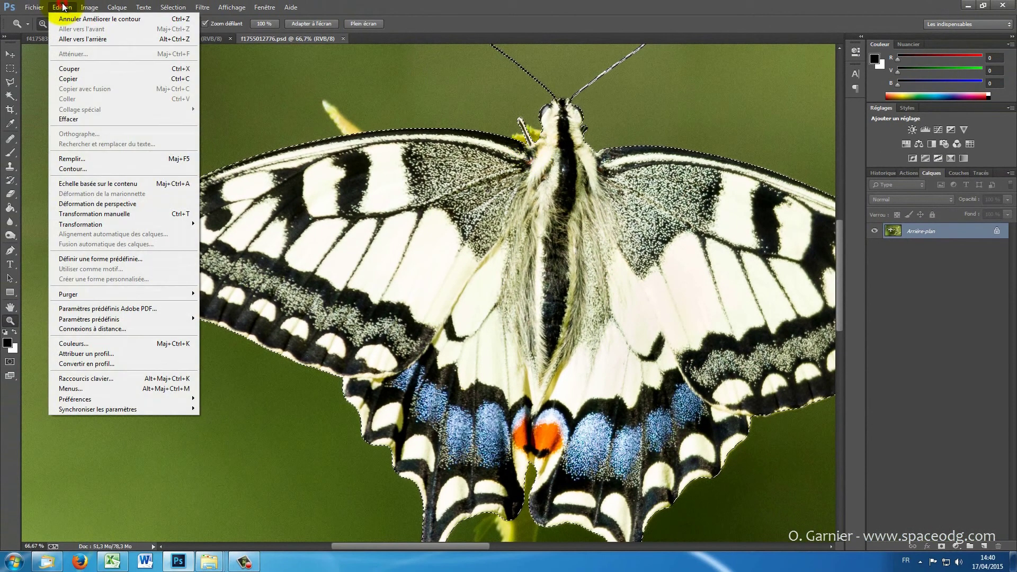
click(63, 79)
click(63, 7)
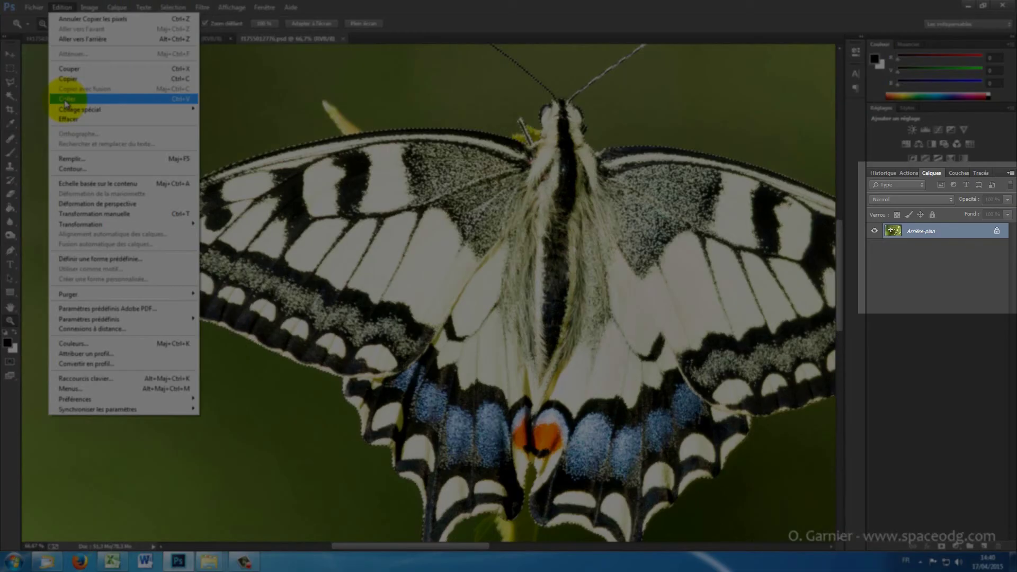
click(66, 99)
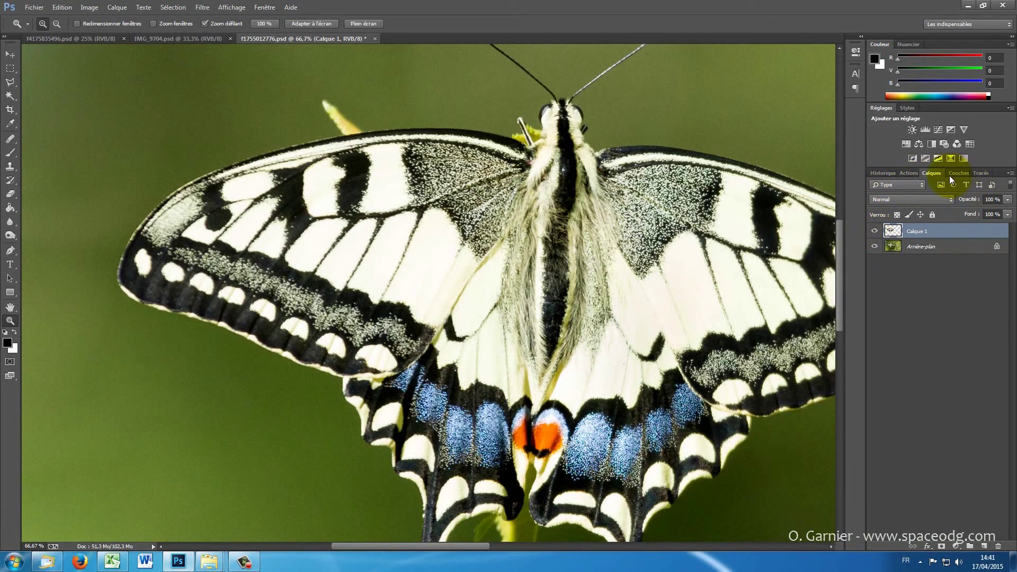
Step: Hide the Calques panel and display it again
click(245, 9)
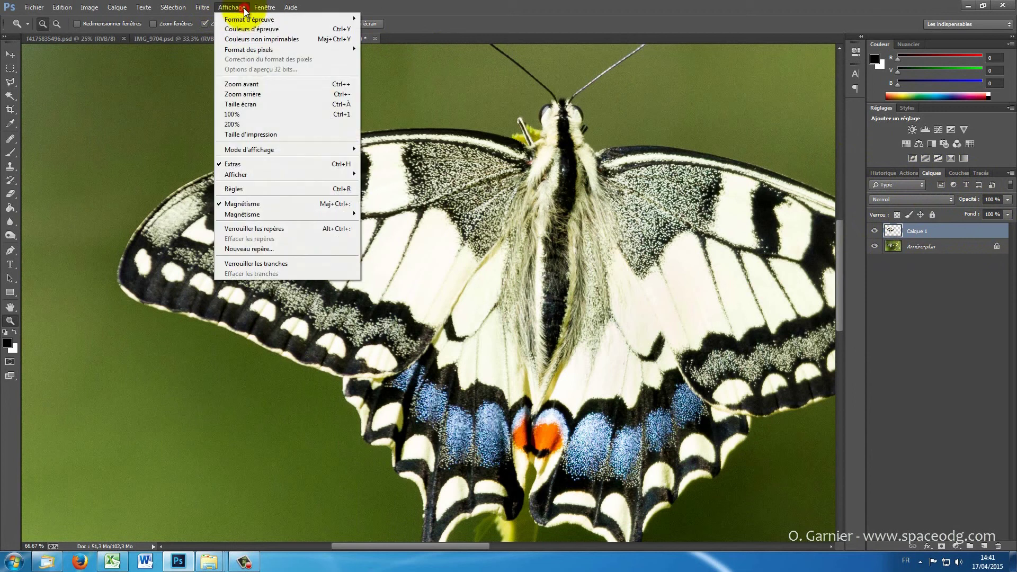
mouse_move(263, 10)
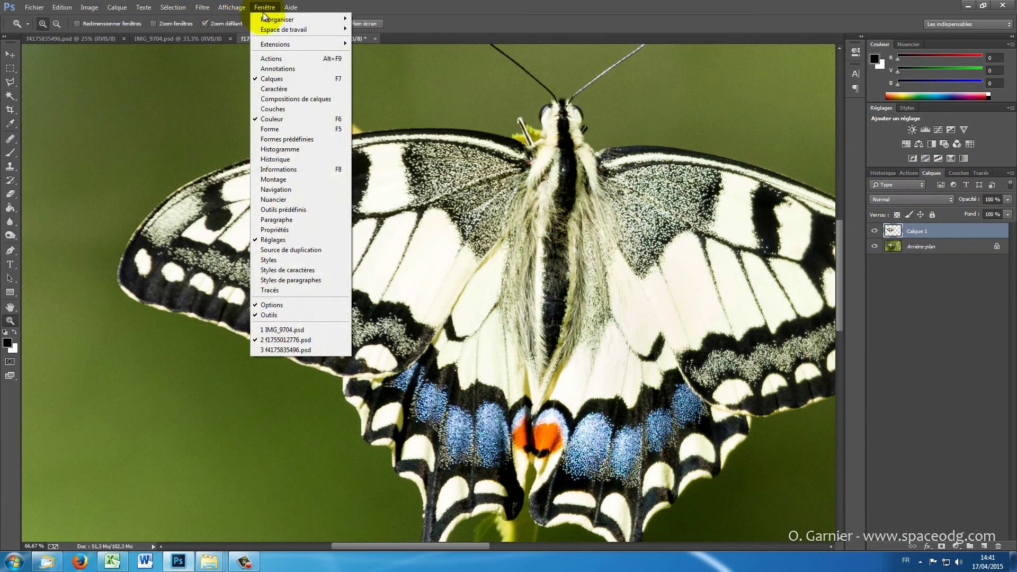
click(268, 7)
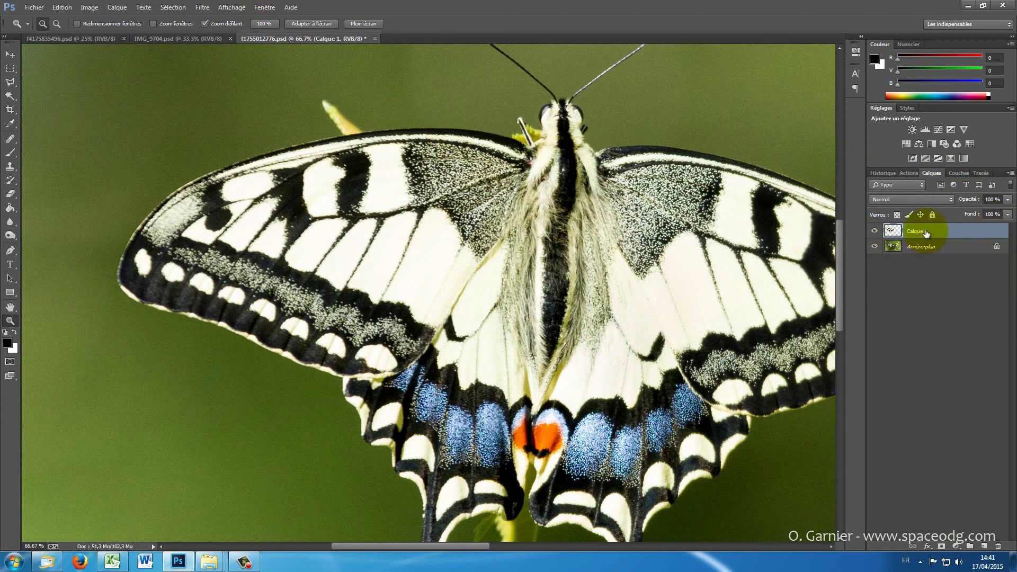
click(256, 8)
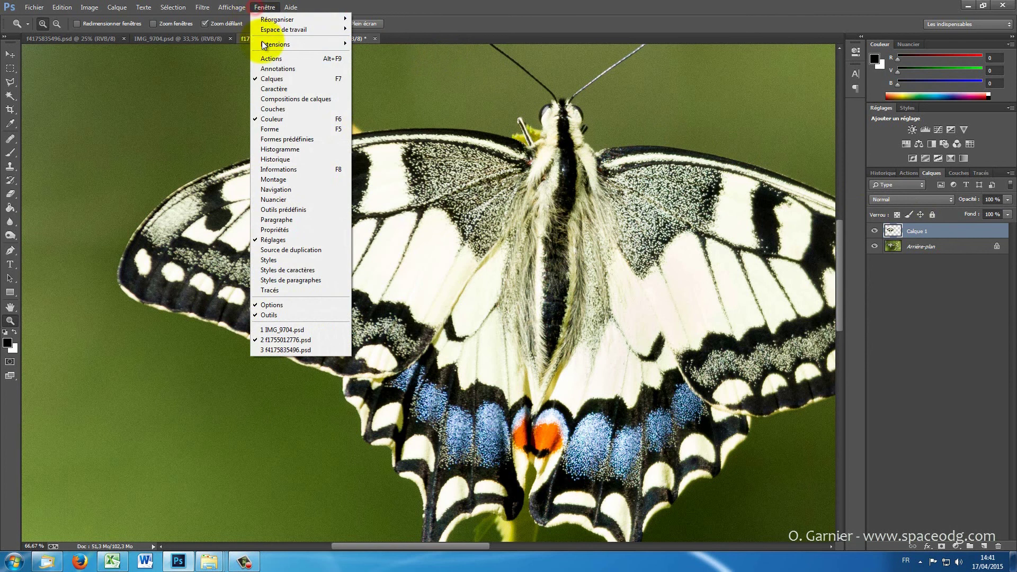
click(271, 79)
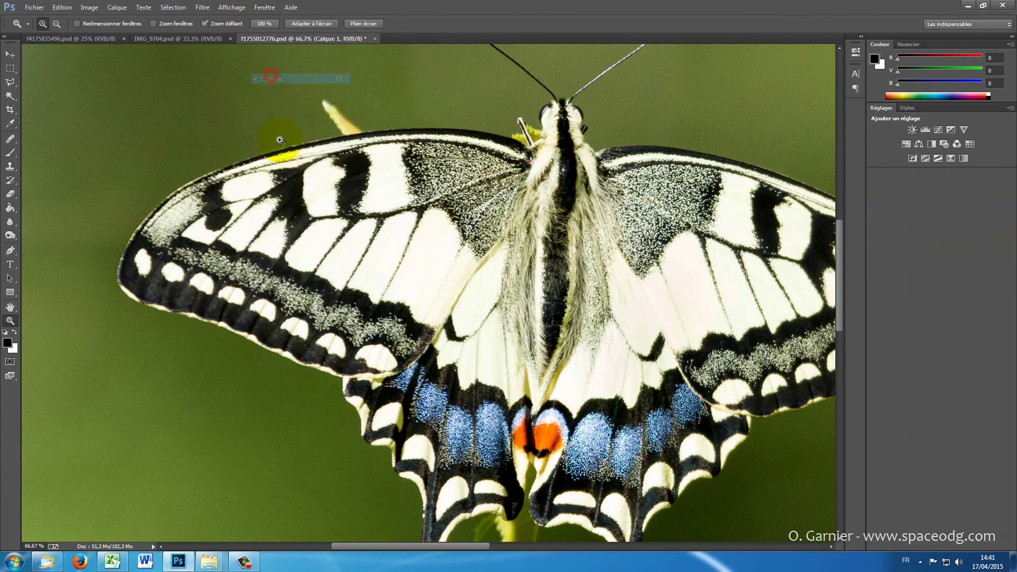
click(264, 9)
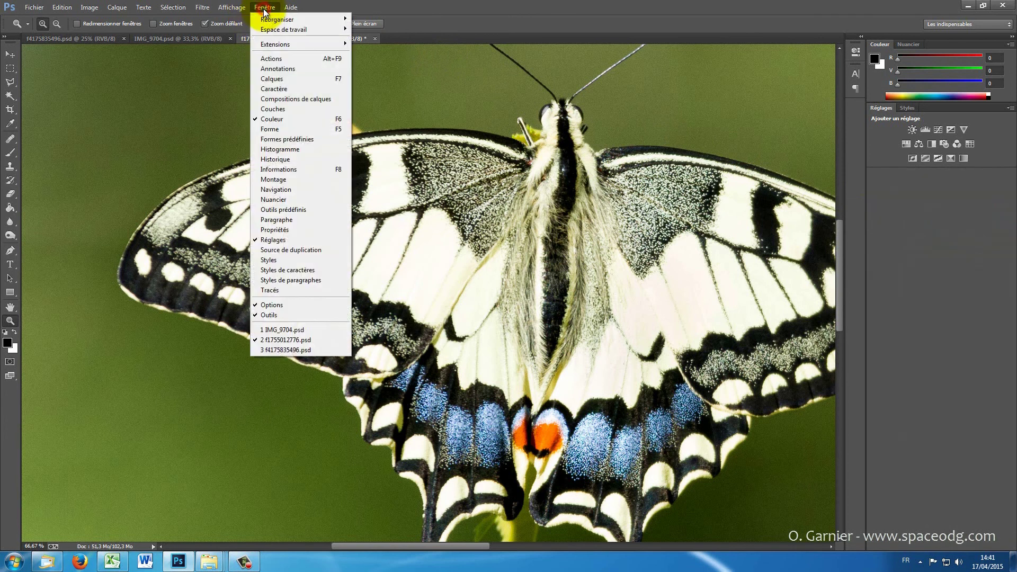
click(265, 79)
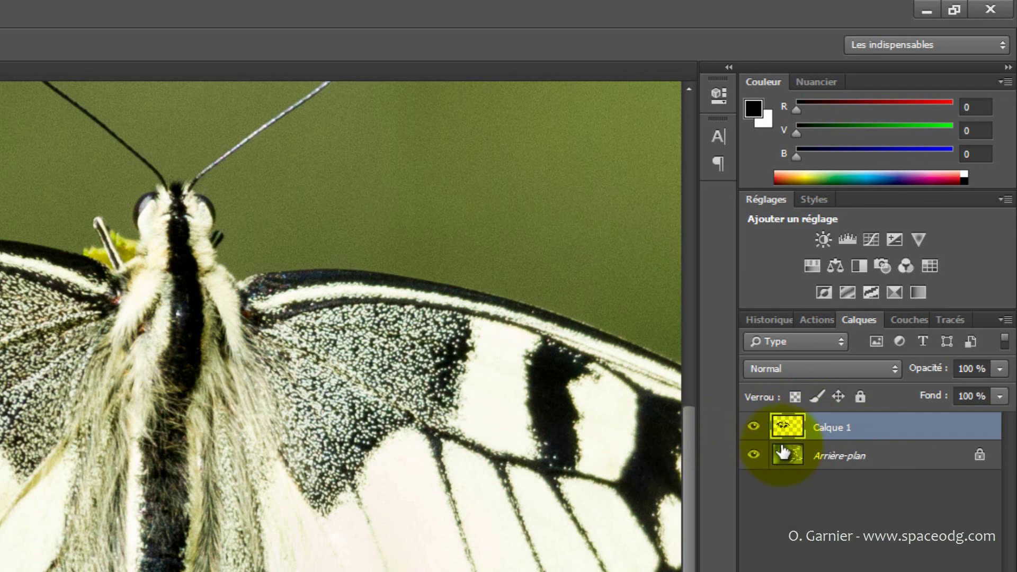
Step: Hide the Arrière-plan layer so only the cut-out butterfly shows, and save the document under its existing name
click(754, 456)
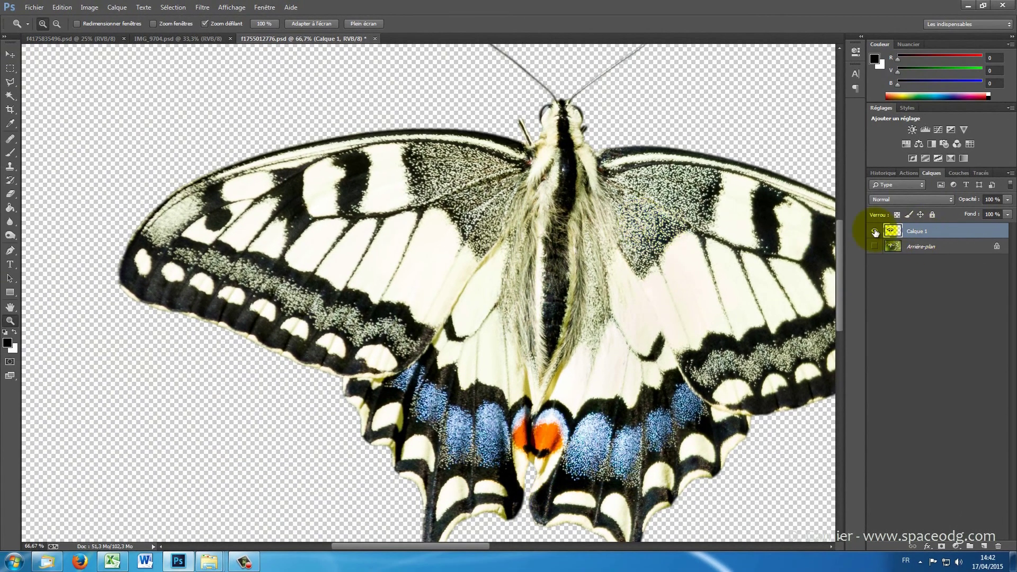
click(34, 8)
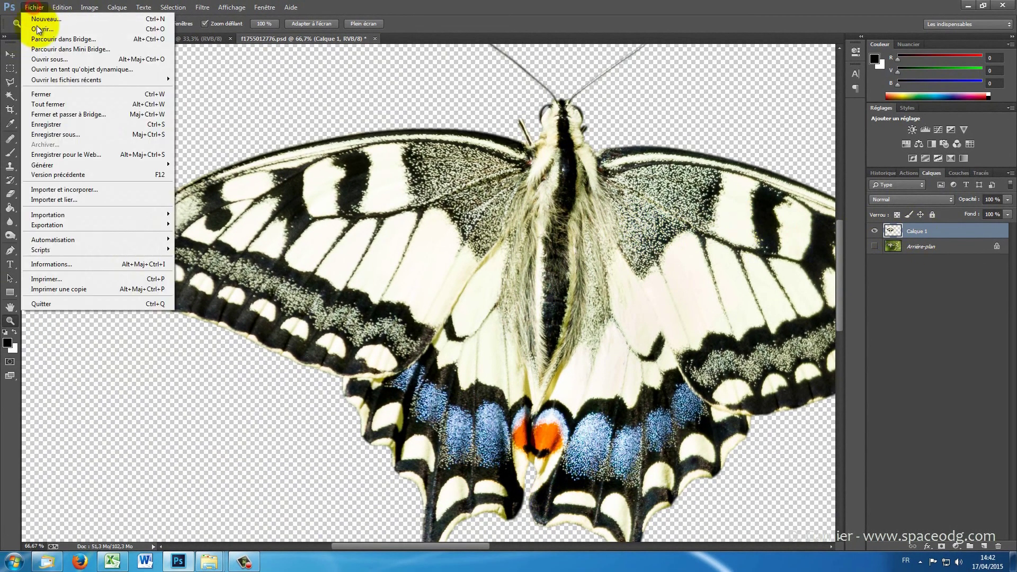
click(37, 126)
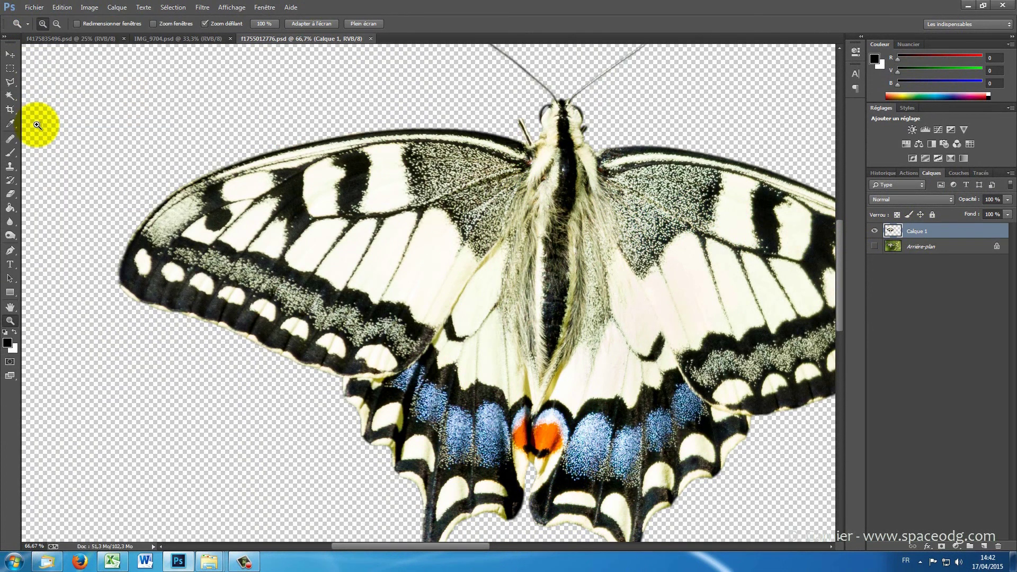